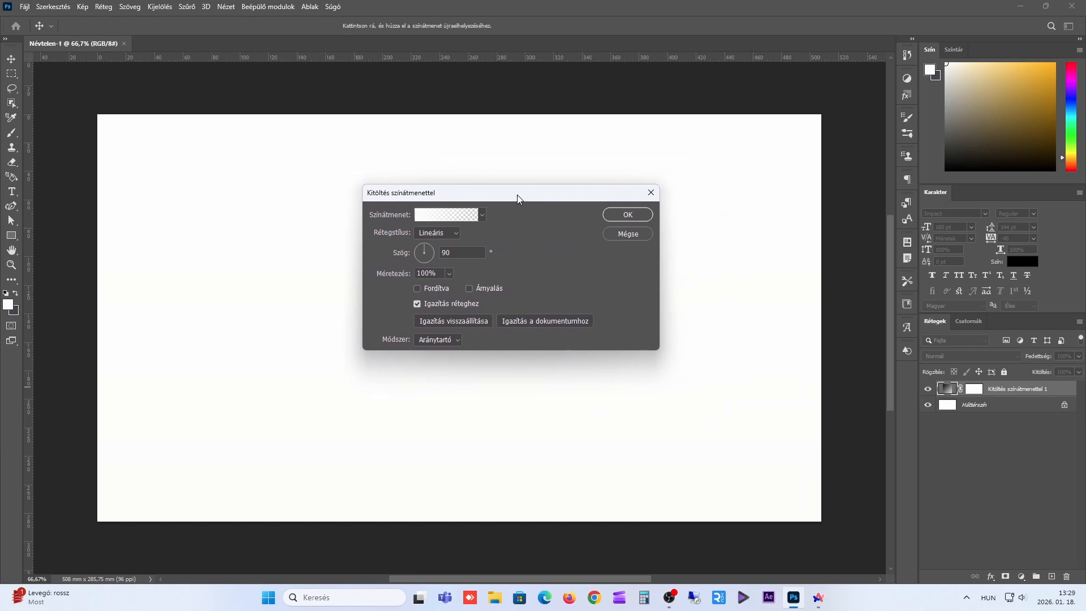
# Set the color of the gradient's starting stop at location 0 to black (000000)
pyautogui.click(453, 219)
pyautogui.click(505, 391)
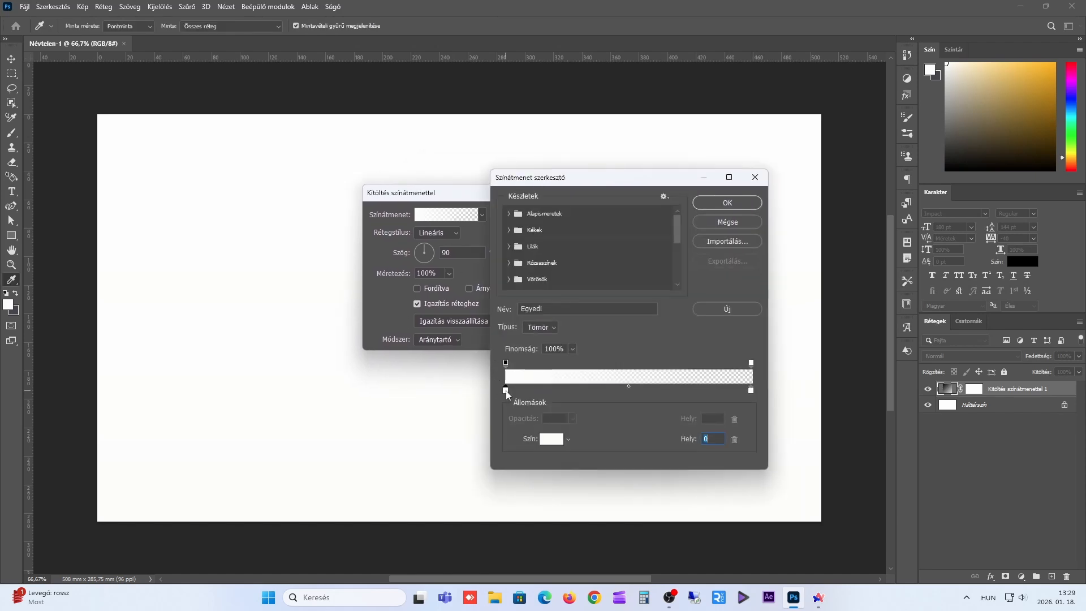
pyautogui.click(546, 435)
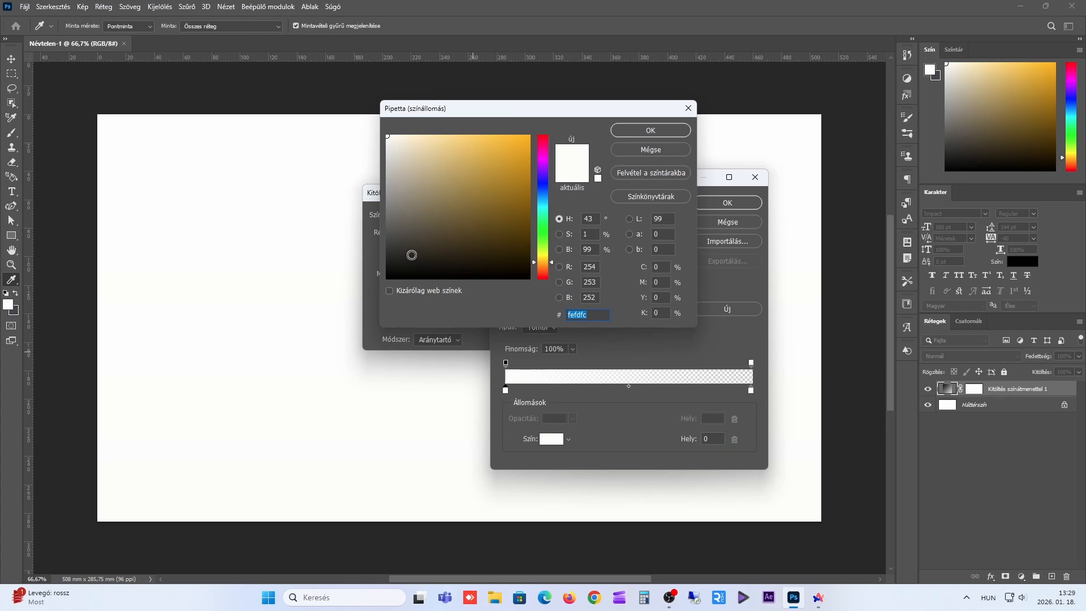
pyautogui.moveTo(396, 270); pyautogui.dragTo(376, 282)
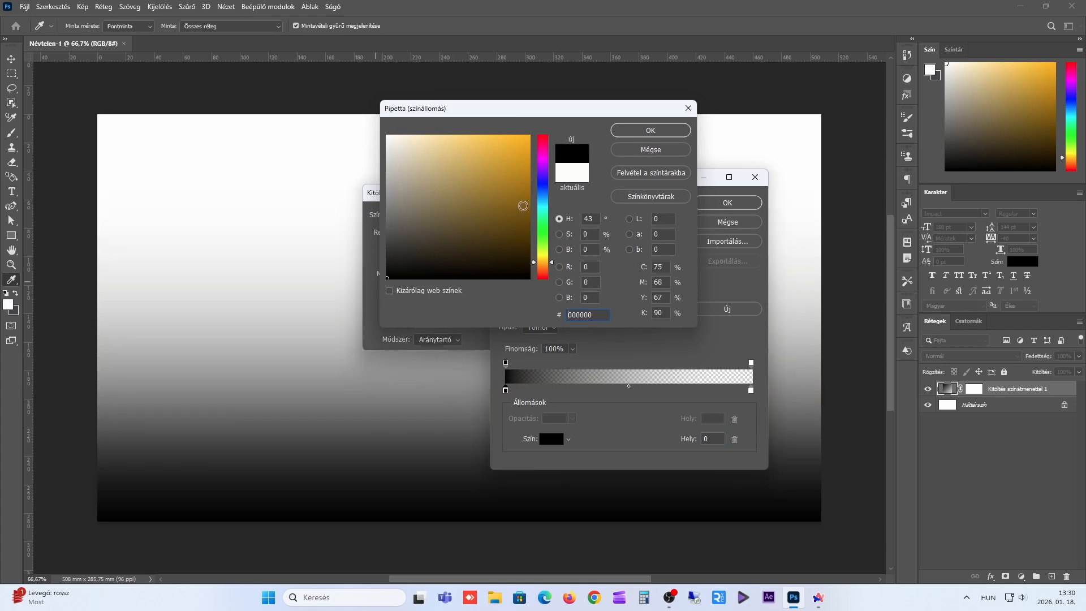
pyautogui.click(657, 130)
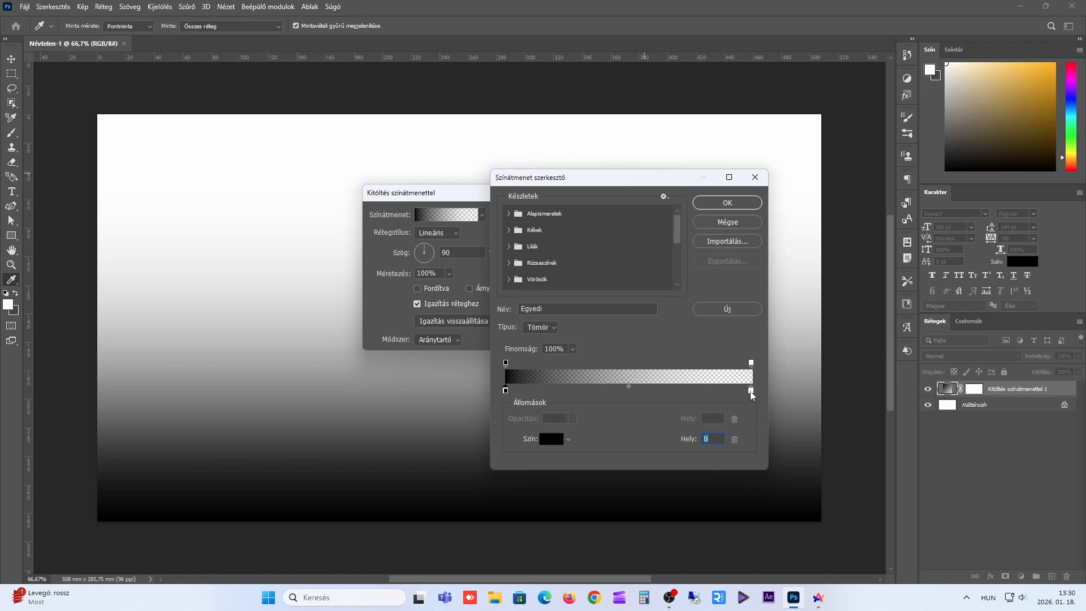
# Set the color of the gradient's end stop at location 100 to a dark neutral grey close to 292928
pyautogui.click(750, 390)
pyautogui.click(551, 439)
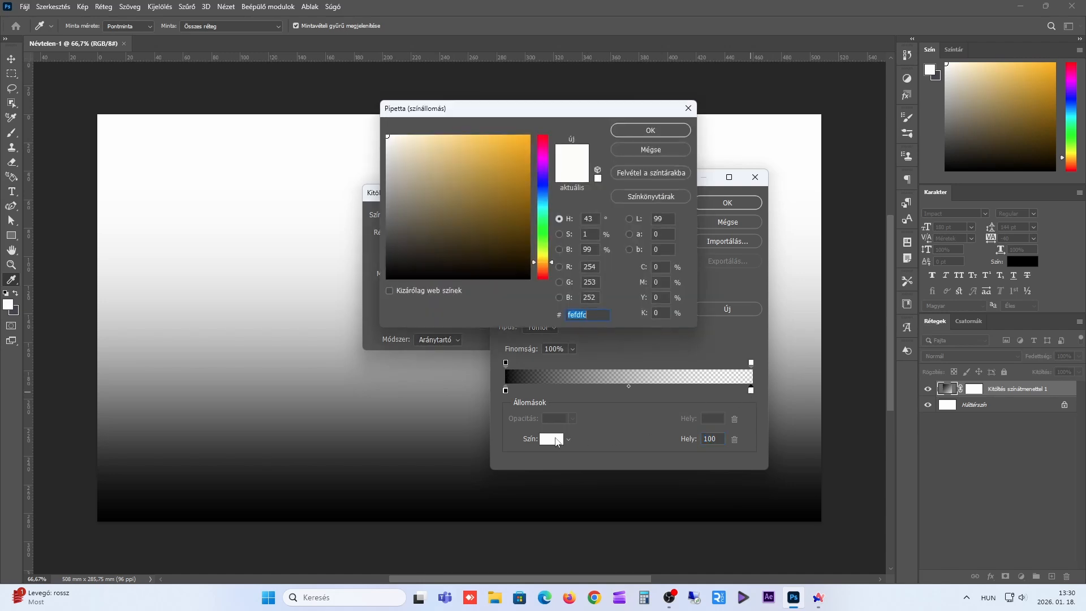
pyautogui.click(390, 256)
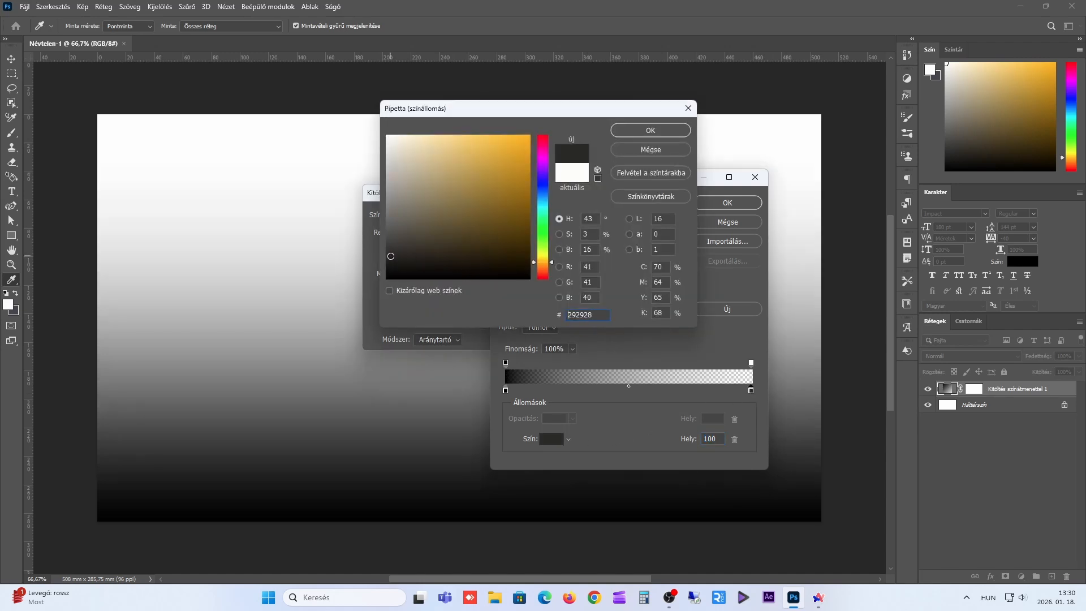
pyautogui.moveTo(390, 256); pyautogui.dragTo(388, 253)
pyautogui.click(664, 130)
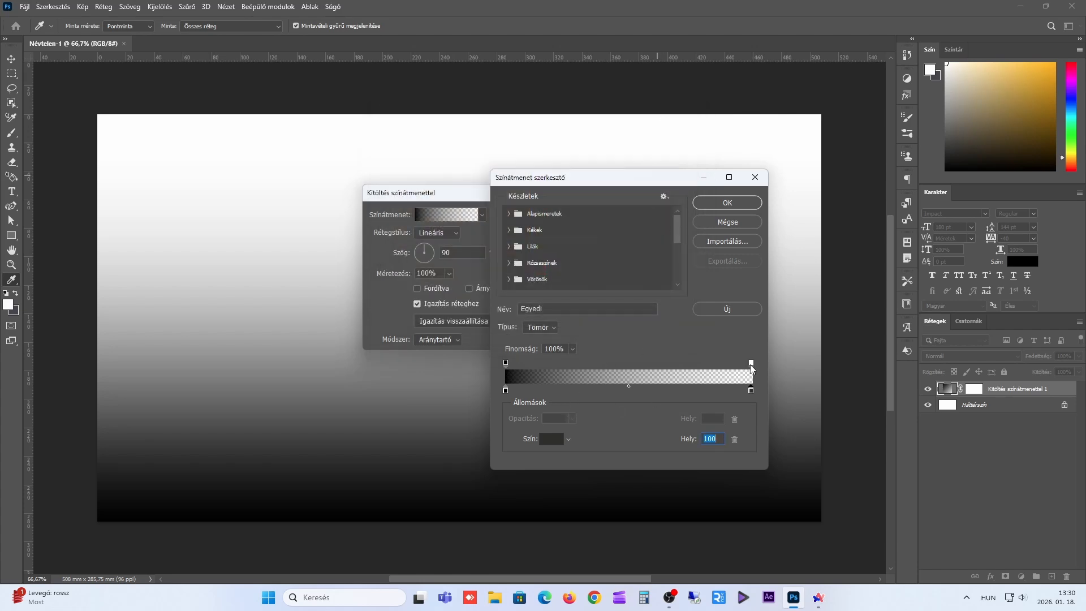
# Raise the opacity of the gradient's end stop to 100% and accept the edited gradient
pyautogui.click(751, 365)
pyautogui.click(572, 419)
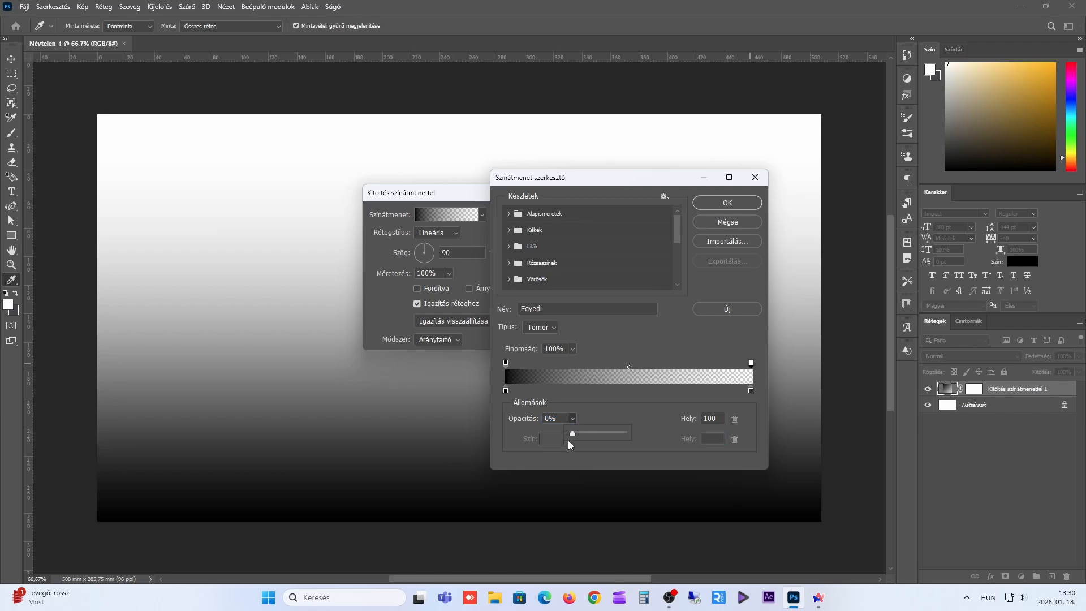
pyautogui.moveTo(572, 434); pyautogui.dragTo(660, 432)
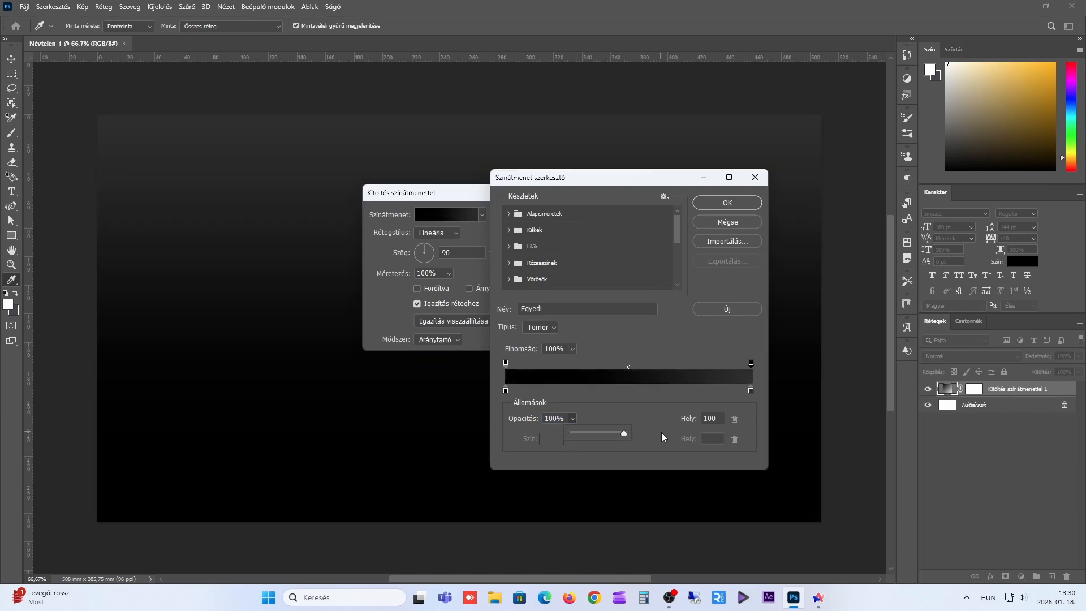
pyautogui.click(738, 202)
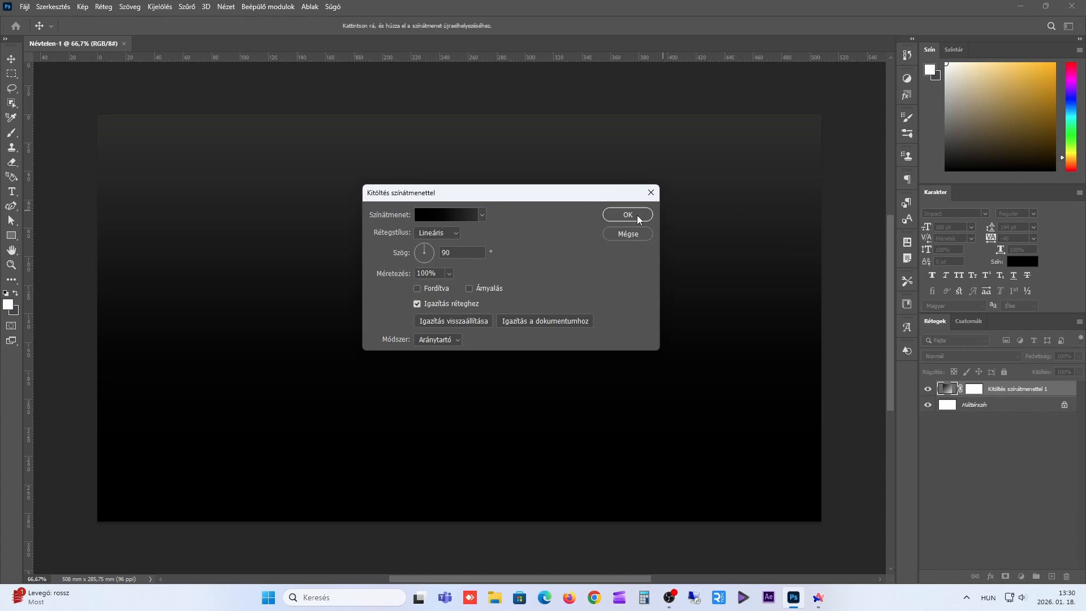
# Apply the gradient fill with radial style (Körkörös), Reverse (Fordítva) and Dither (Árnyalás) enabled, and an angle of -38.15°
pyautogui.click(458, 234)
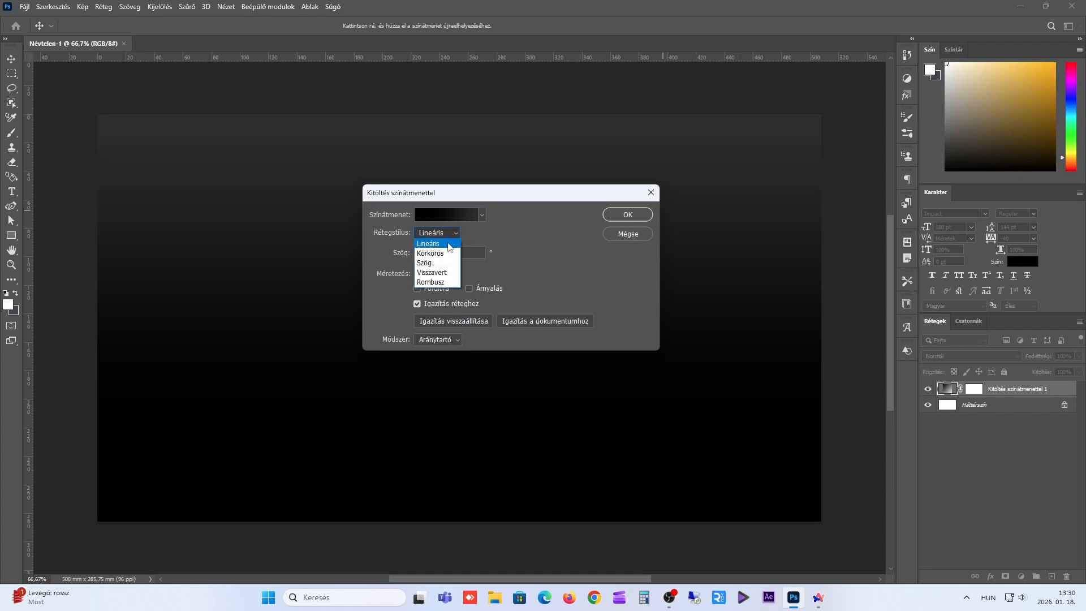
pyautogui.click(446, 252)
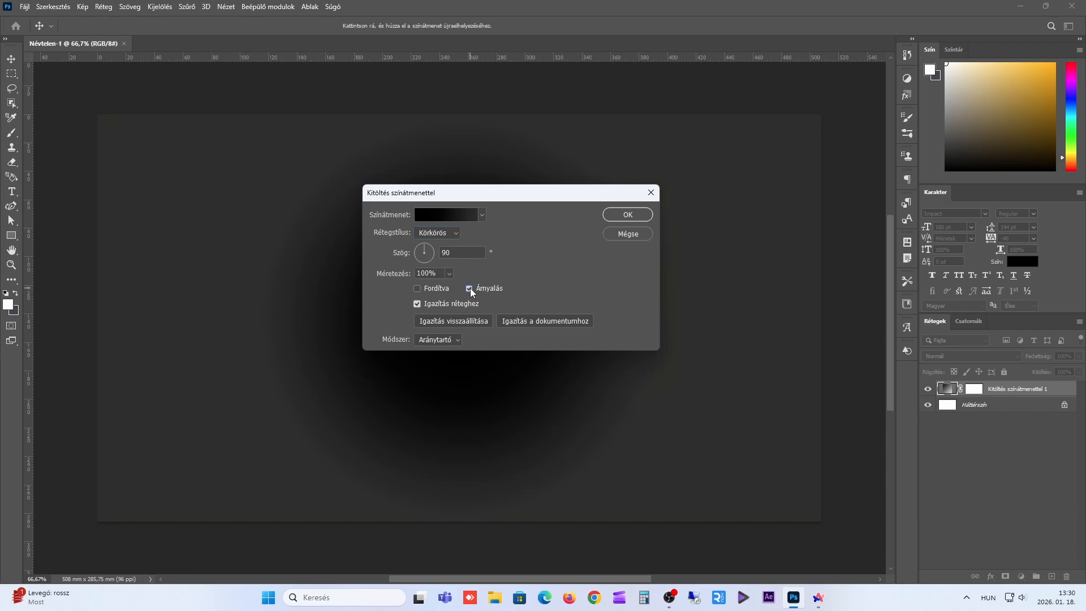
pyautogui.click(418, 289)
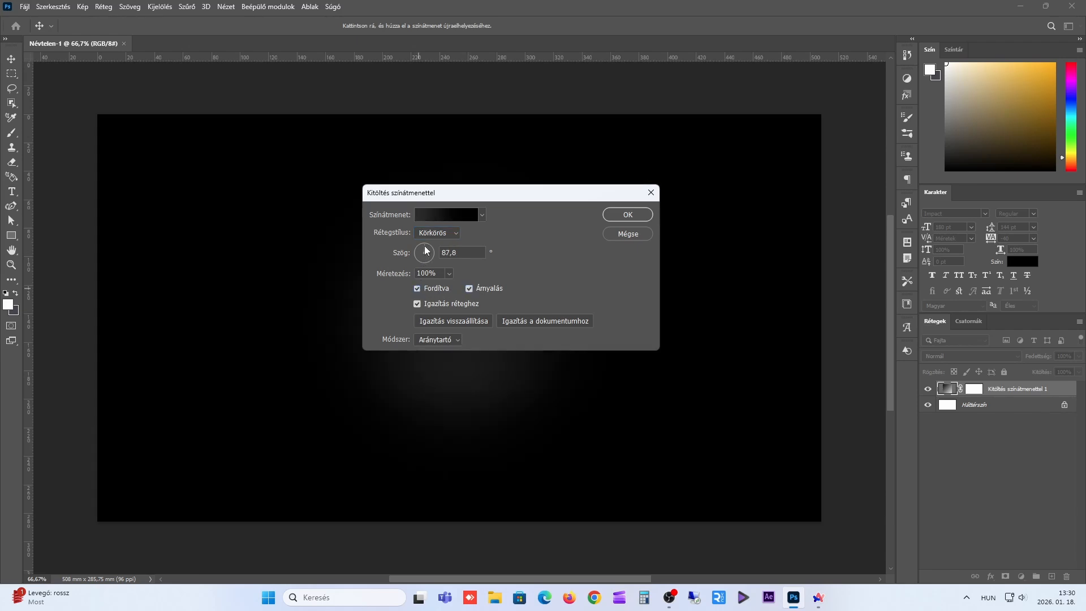
pyautogui.moveTo(426, 250); pyautogui.dragTo(429, 255)
pyautogui.click(430, 257)
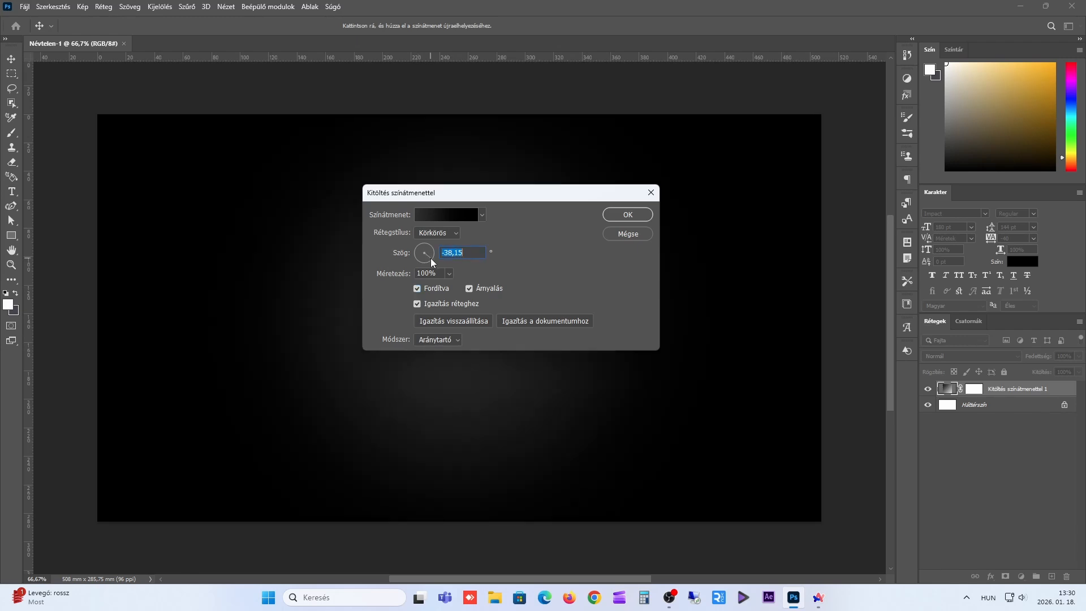
pyautogui.click(627, 216)
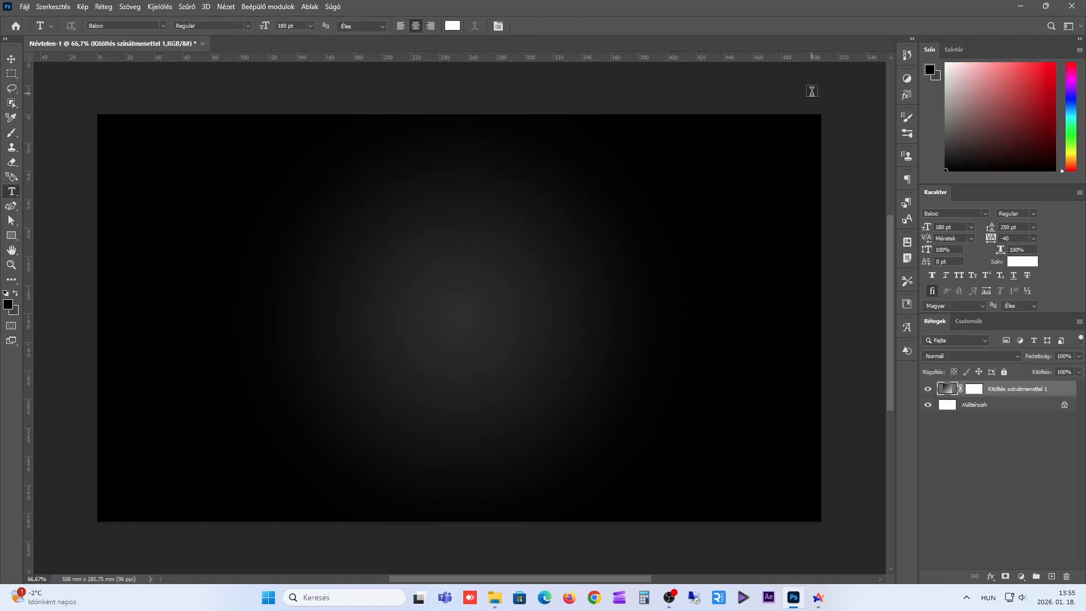
# Draw a wide horizontal text box across the middle of the canvas with the Horizontal Type tool
pyautogui.rightClick(12, 195)
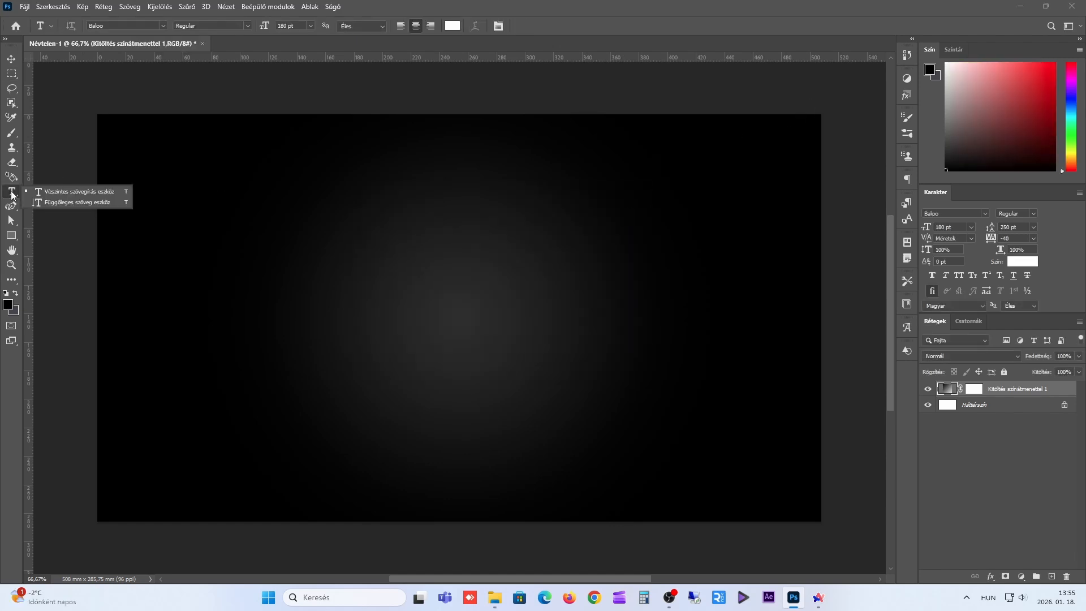
pyautogui.click(12, 195)
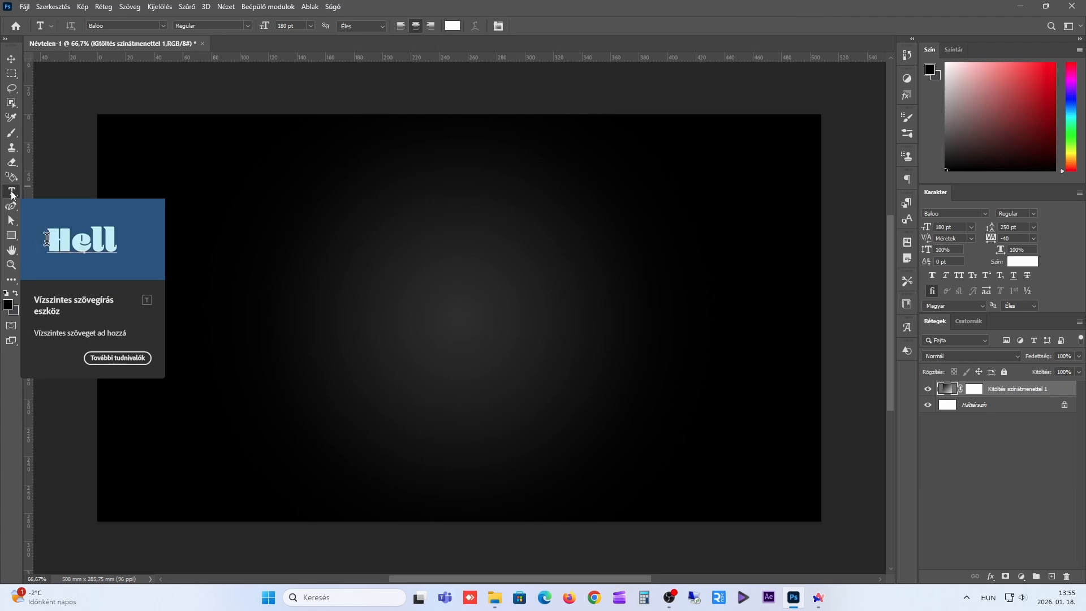
pyautogui.moveTo(200, 225); pyautogui.dragTo(730, 384)
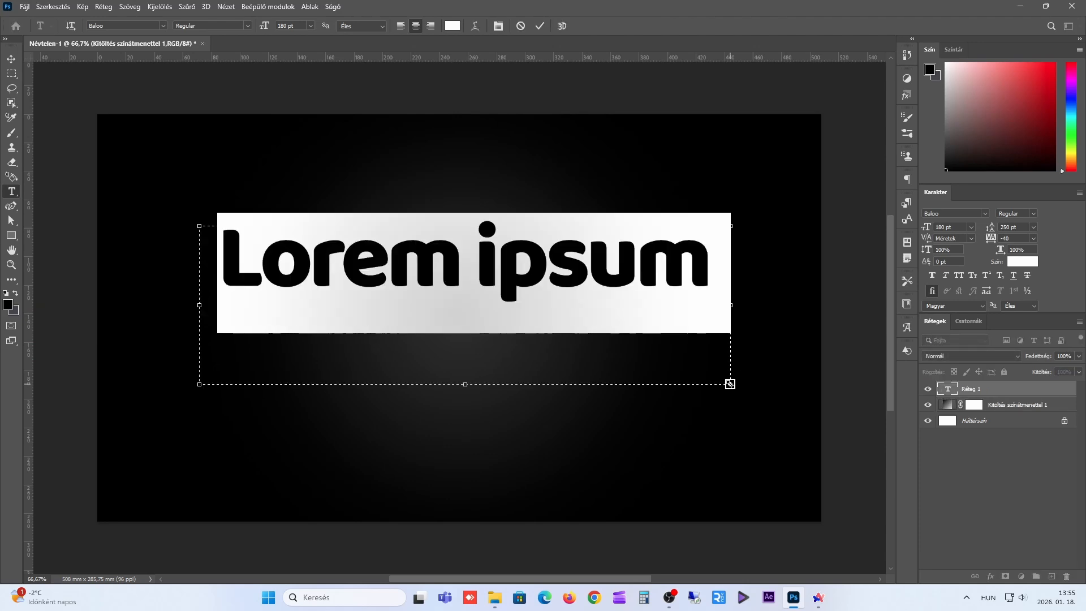
# Enter "gold text effect" as the first line of the text box
pyautogui.write('gool')
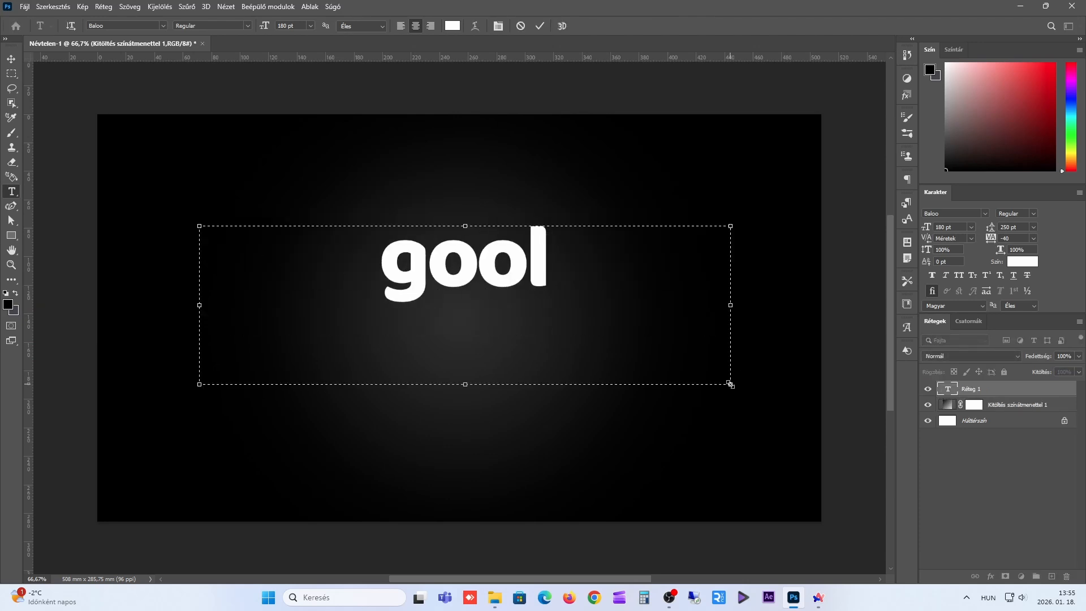
pyautogui.press('BackSpace')
pyautogui.press('BackSpace')
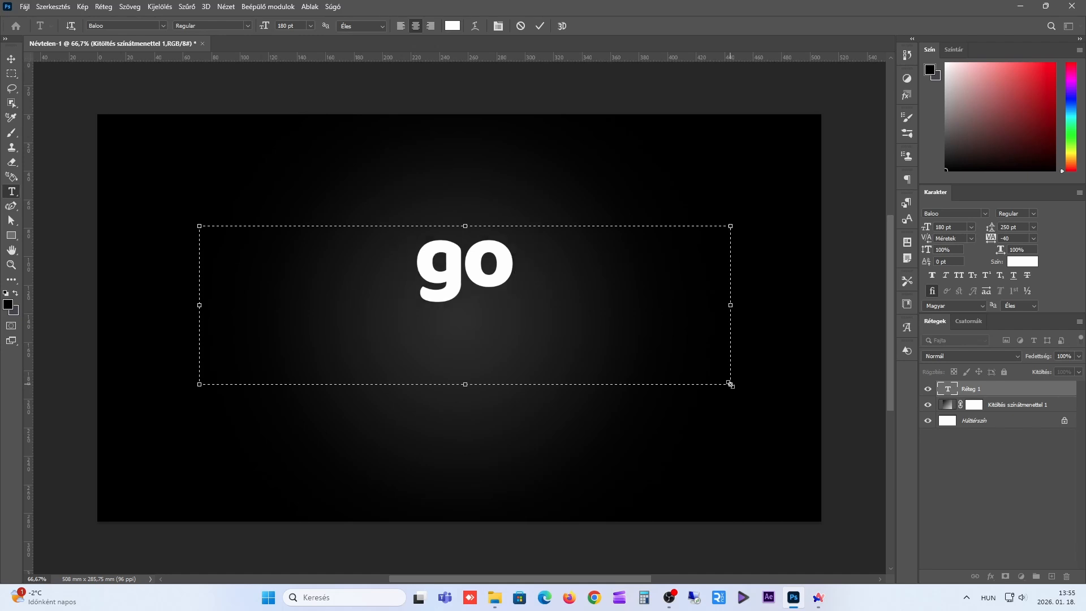
pyautogui.write('ld')
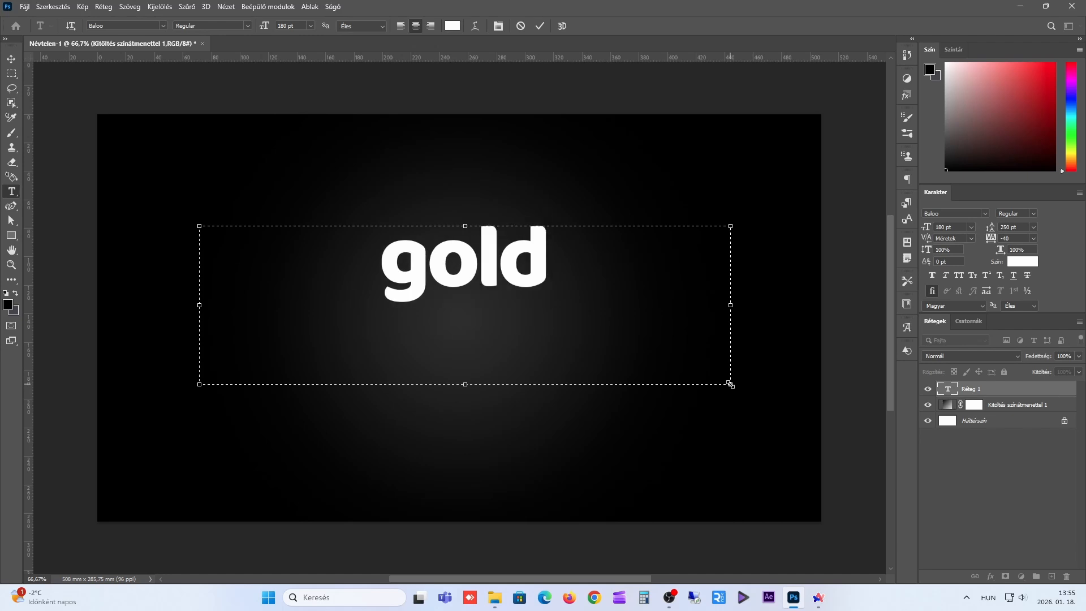
pyautogui.write(' te')
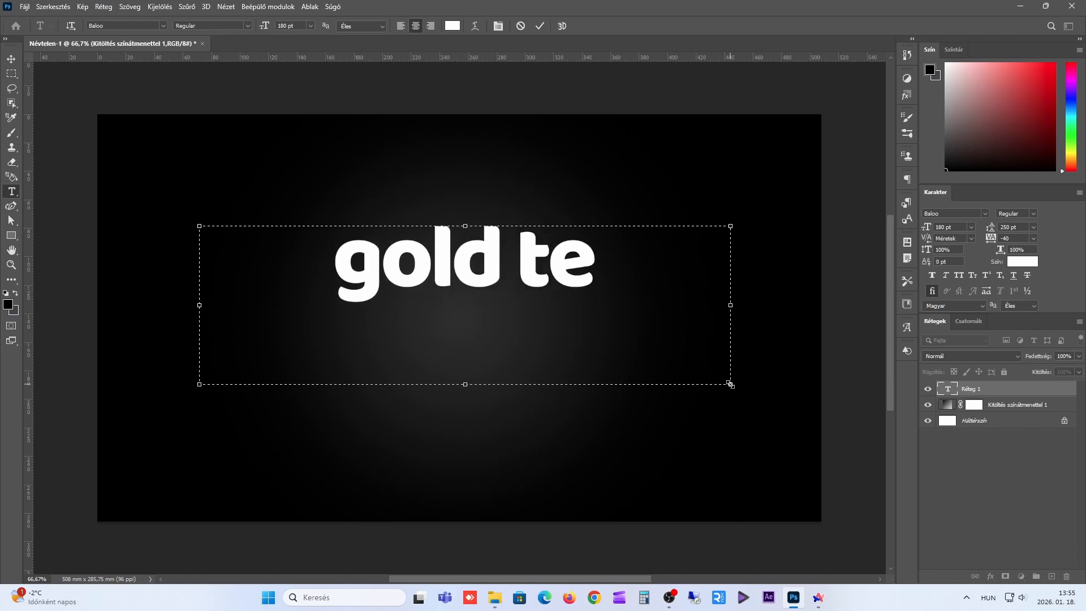
pyautogui.write('xt e')
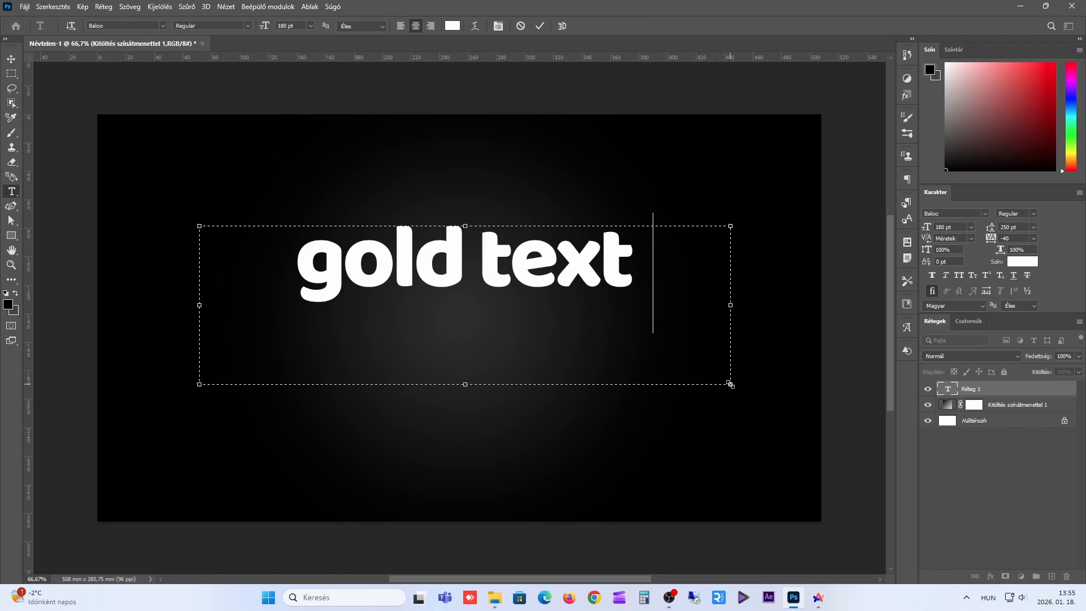
pyautogui.press('BackSpace')
pyautogui.write('ffe')
pyautogui.press('BackSpace')
pyautogui.press('BackSpace')
pyautogui.press('BackSpace')
pyautogui.press('BackSpace')
pyautogui.press('BackSpace')
# Widen the text box on both sides so the first line fits, and extend it downward for a second line
pyautogui.moveTo(198, 305); pyautogui.dragTo(127, 306)
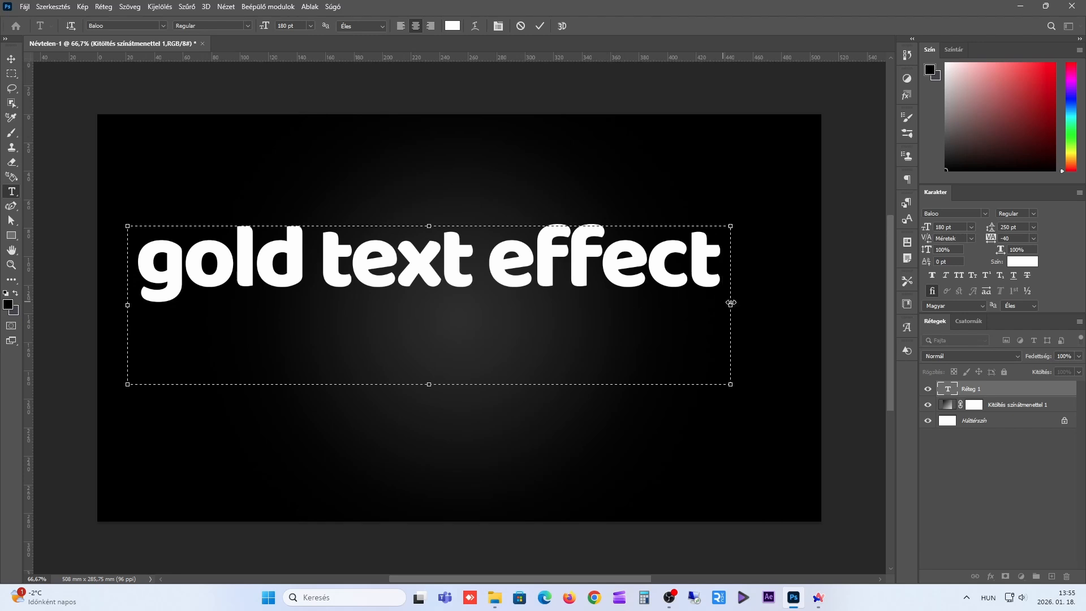
pyautogui.moveTo(731, 303); pyautogui.dragTo(777, 305)
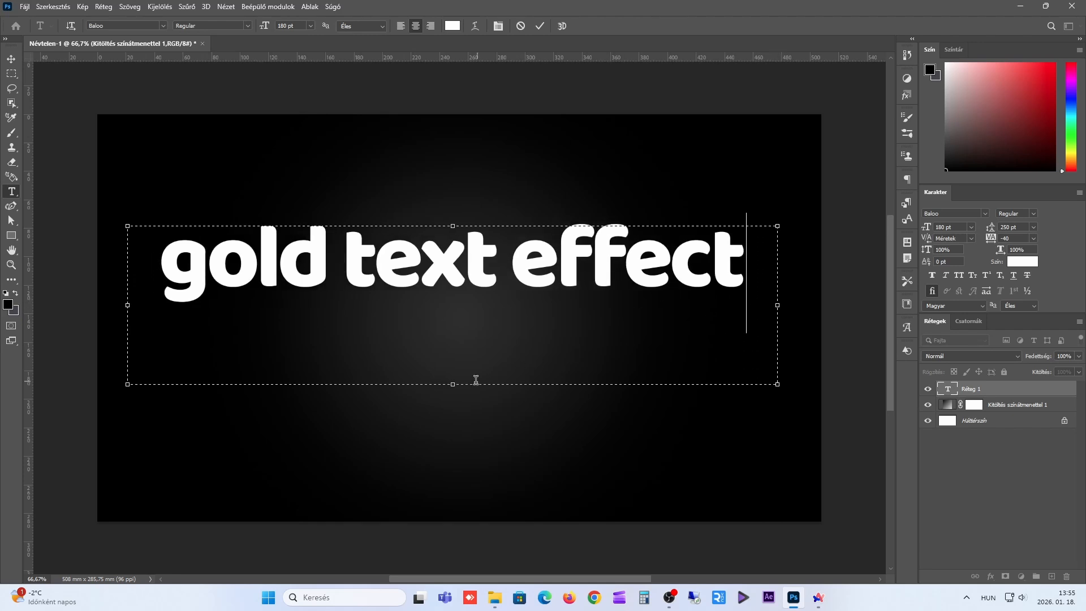
pyautogui.moveTo(454, 383); pyautogui.dragTo(464, 450)
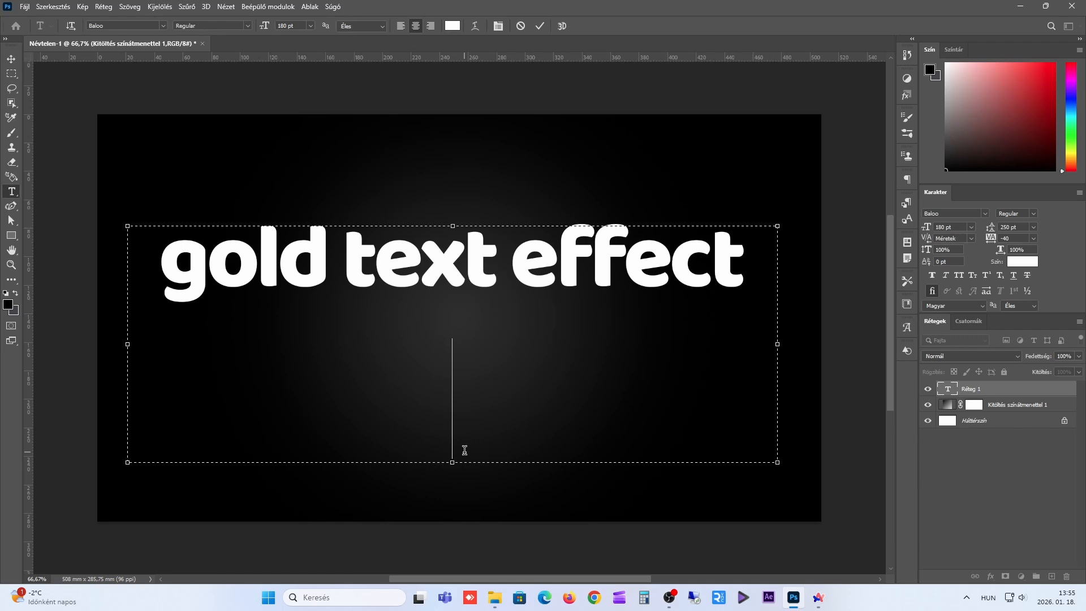
# Add "in Photoshop" as the second line and commit the text
pyautogui.write('in')
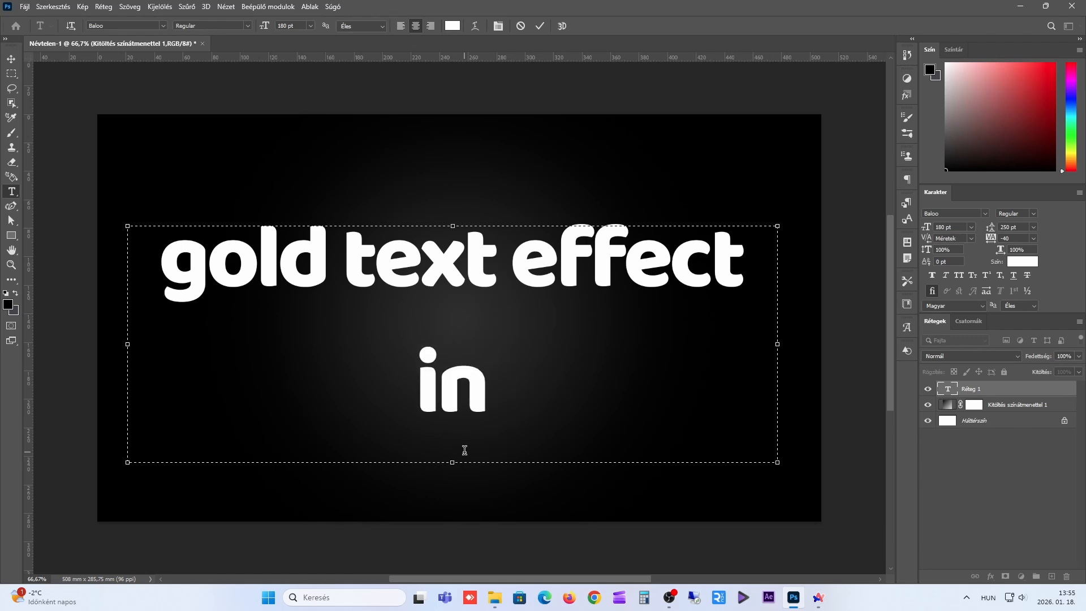
pyautogui.write(' Phot')
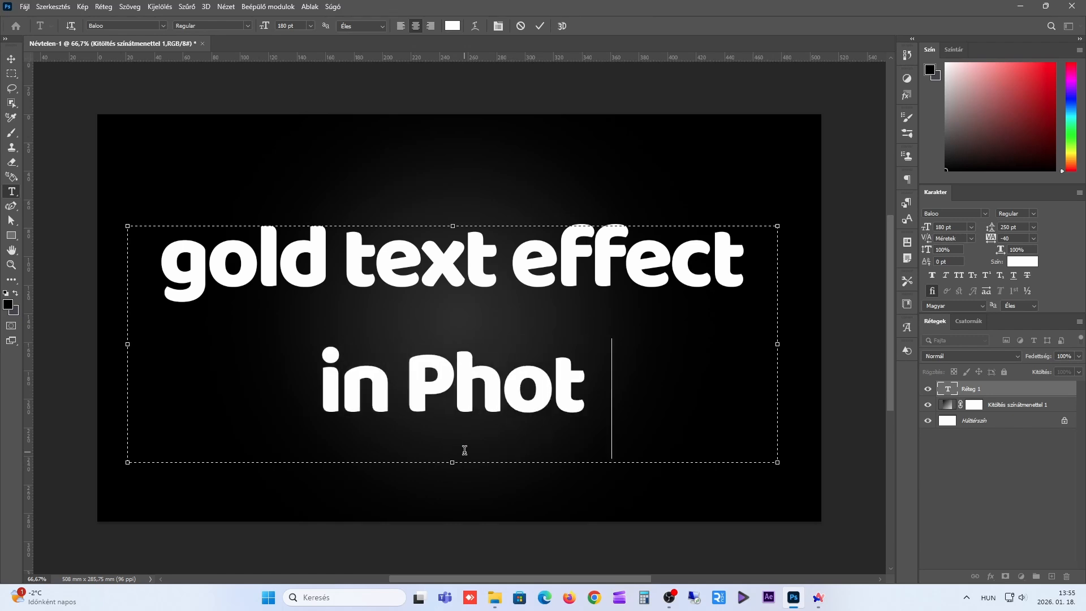
pyautogui.write('oshop')
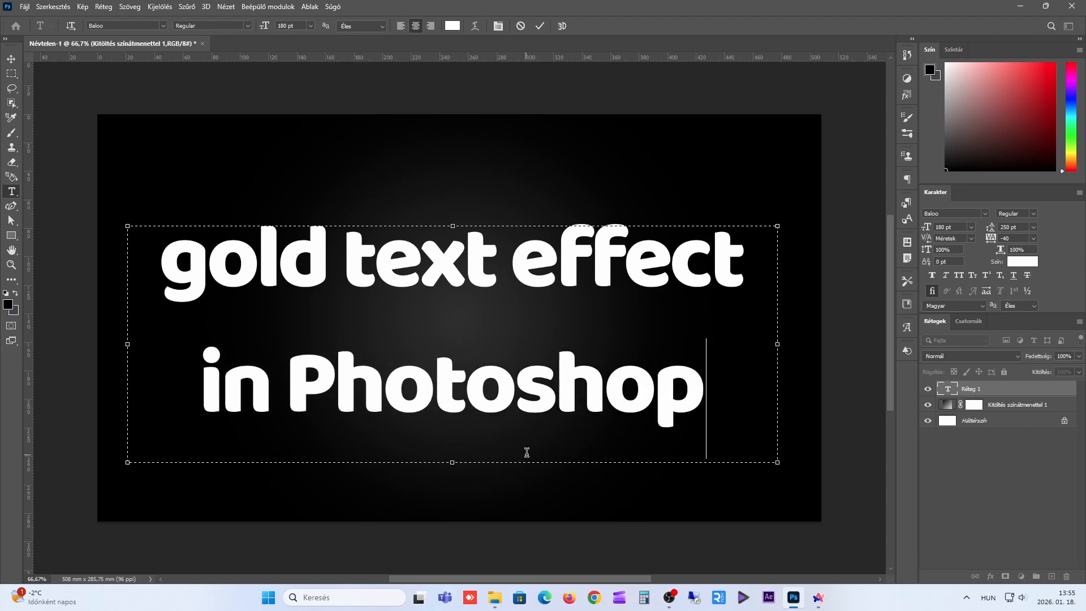
pyautogui.click(539, 26)
# Move the text block slightly upward to center it better on the canvas, and deselect the layer
pyautogui.click(12, 59)
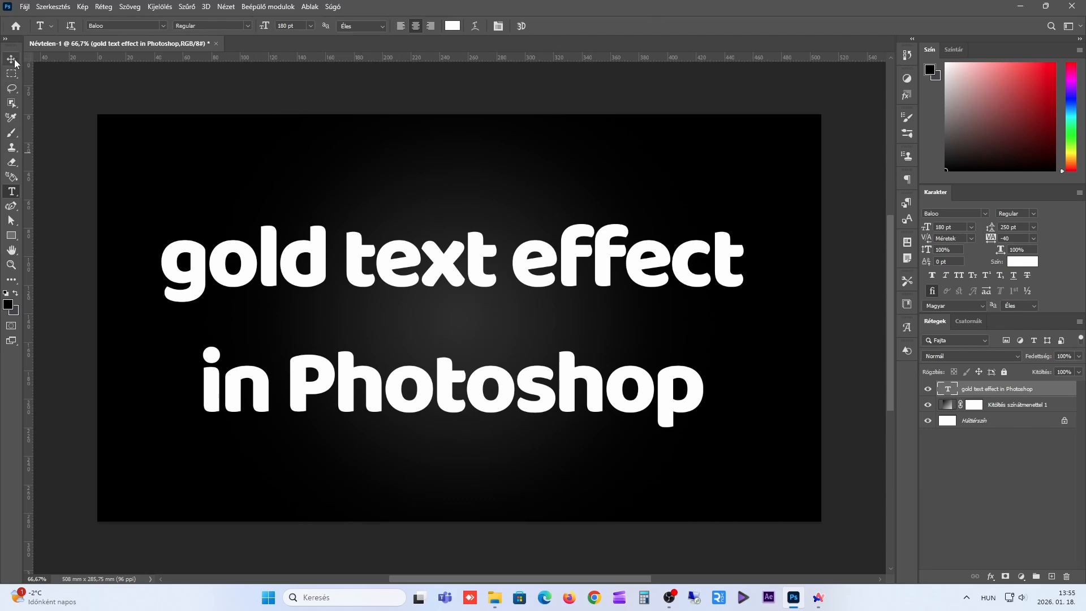
pyautogui.moveTo(437, 270); pyautogui.dragTo(442, 244)
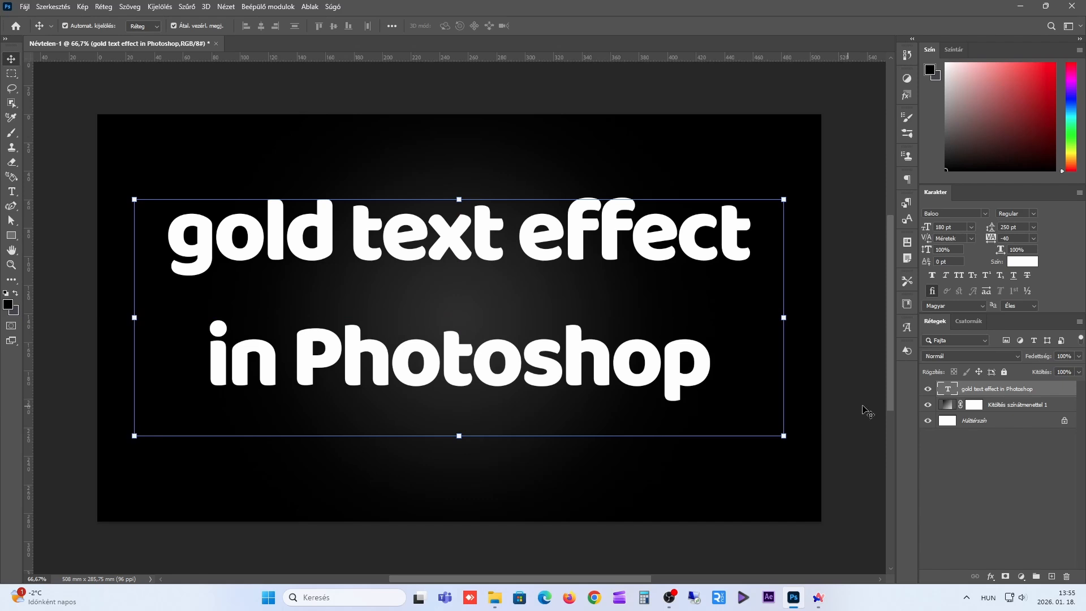
pyautogui.click(843, 356)
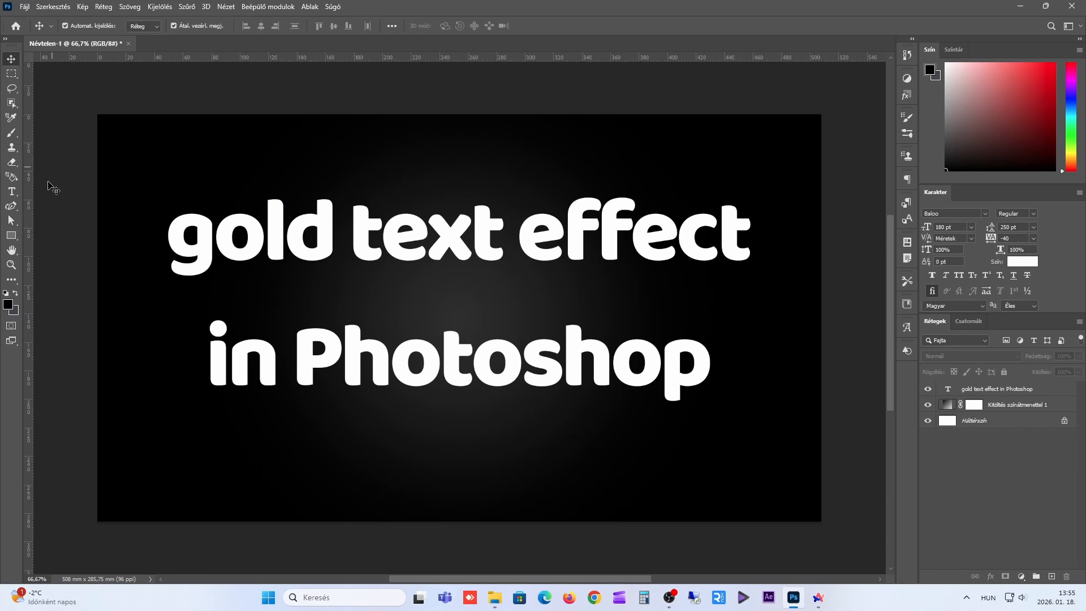
# Open the layer style settings for the "gold text effect in Photoshop" text layer and enable Color Overlay (Színátfedés)
pyautogui.click(11, 192)
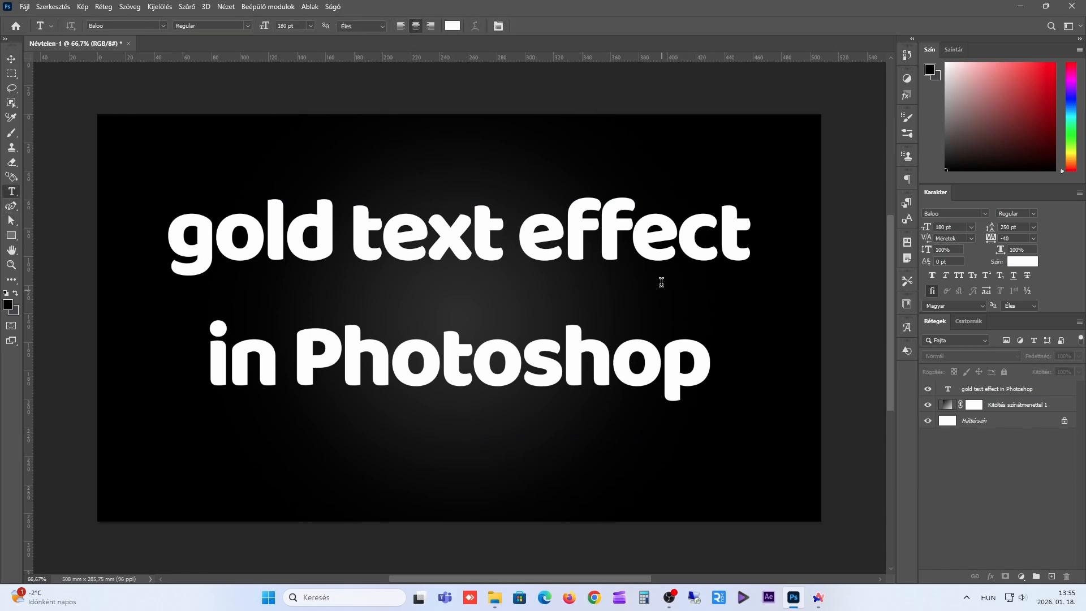
pyautogui.click(993, 390)
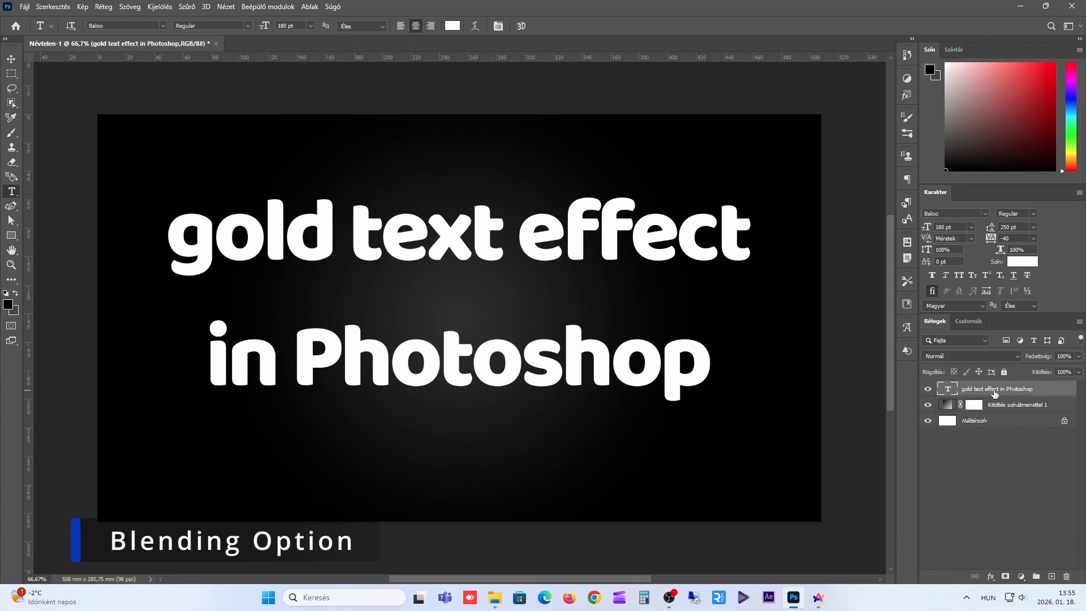
pyautogui.click(990, 576)
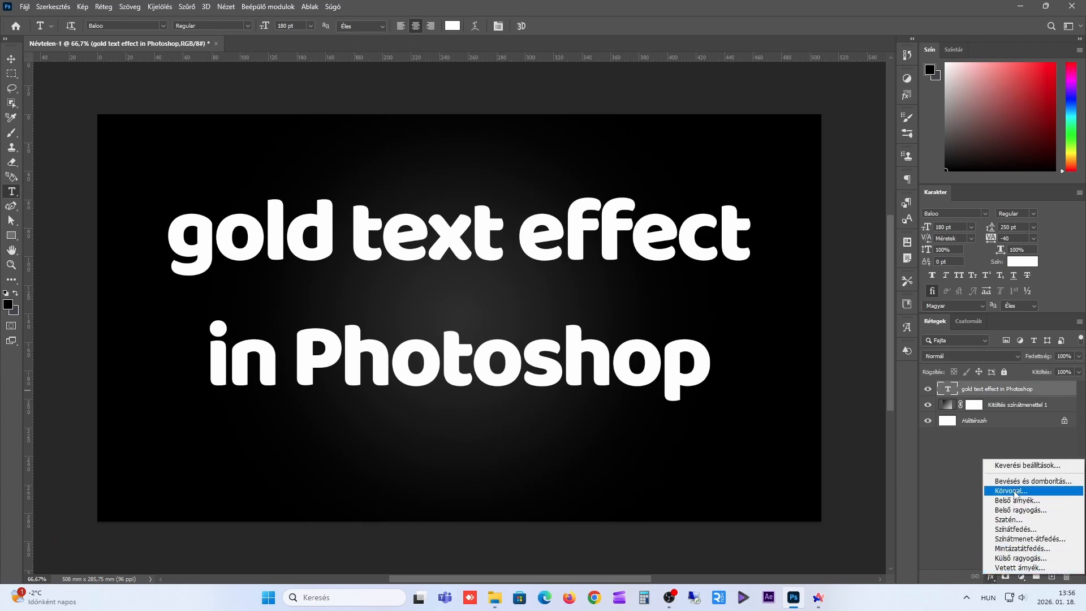
pyautogui.click(1014, 466)
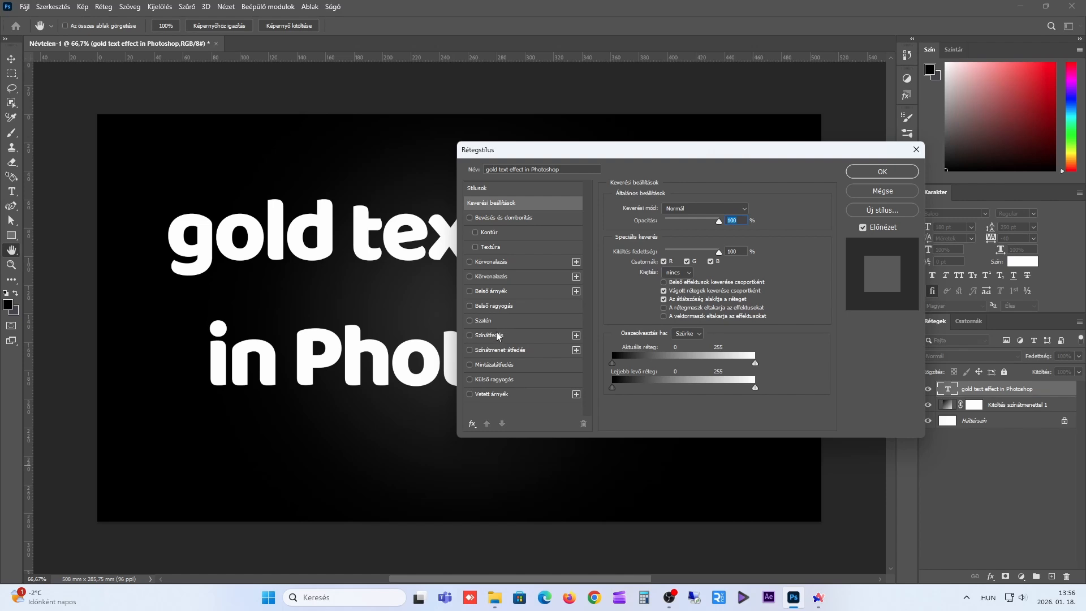
pyautogui.click(490, 335)
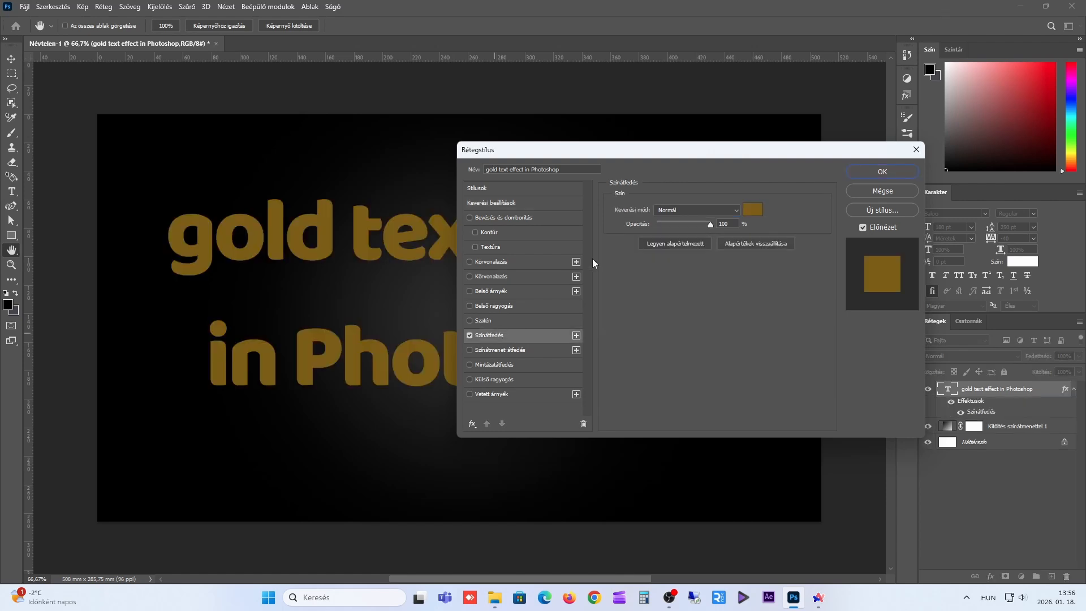
# Set the text layer's Color Overlay color to hex ffba00
pyautogui.moveTo(674, 156); pyautogui.dragTo(728, 164)
pyautogui.click(807, 220)
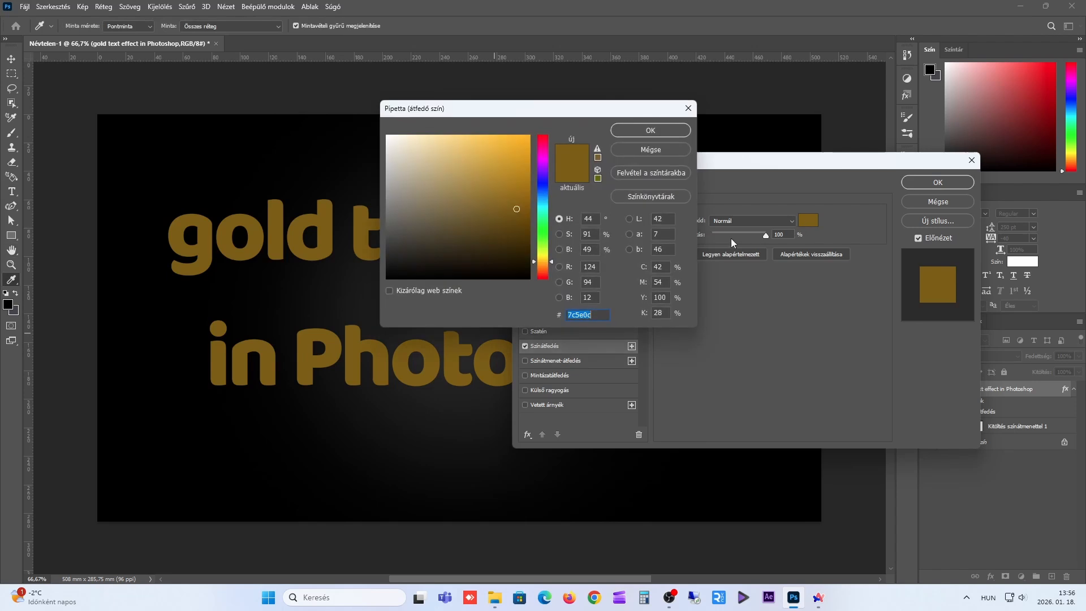
pyautogui.click(598, 314)
pyautogui.moveTo(599, 315); pyautogui.dragTo(557, 315)
pyautogui.press('BackSpace')
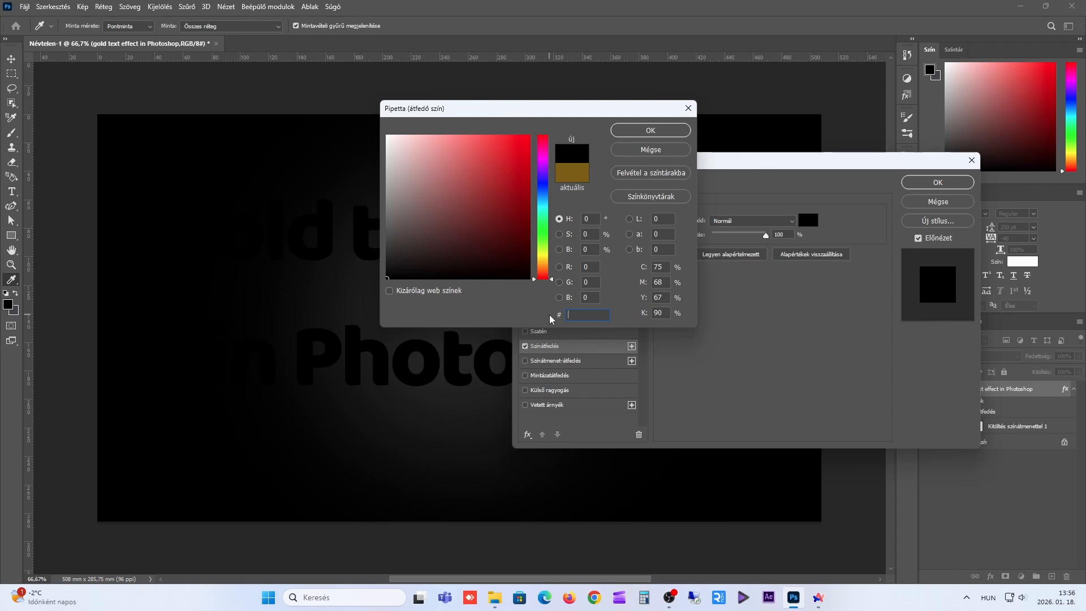
pyautogui.write('ffba')
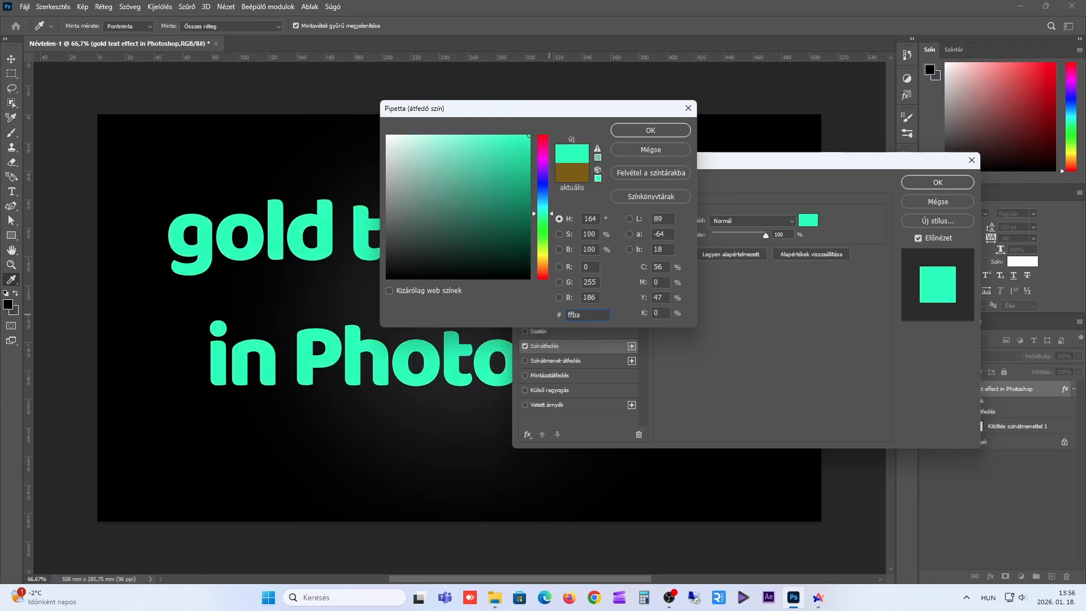
pyautogui.write('00')
pyautogui.click(660, 132)
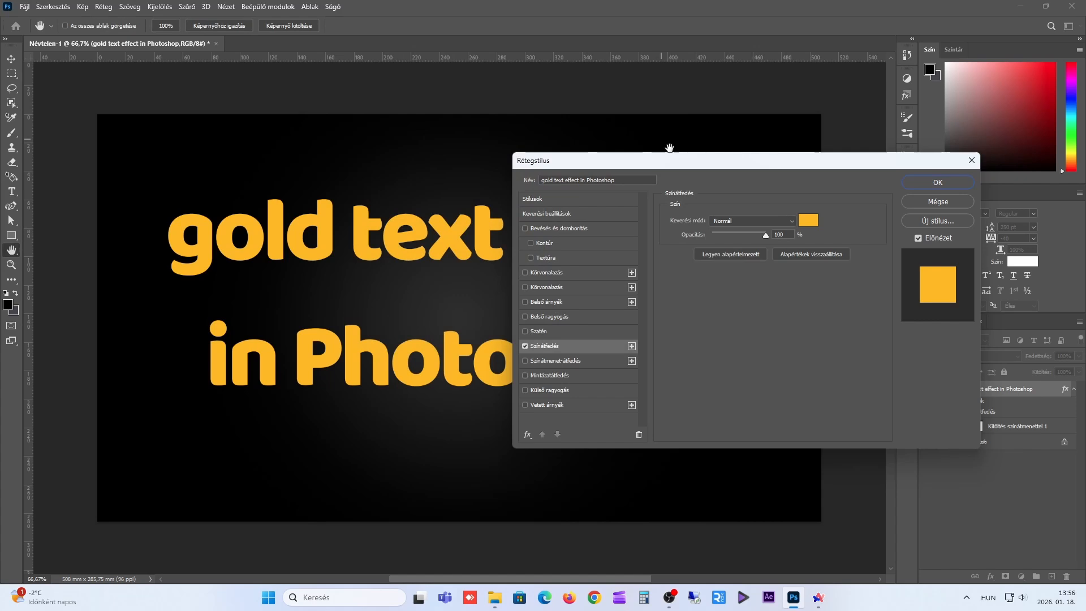
# Enable Bevel & Emboss (Bevésés és domborítás) with the Inner Bevel (Belső véset) style and the Smooth (Simítás) technique
pyautogui.click(535, 226)
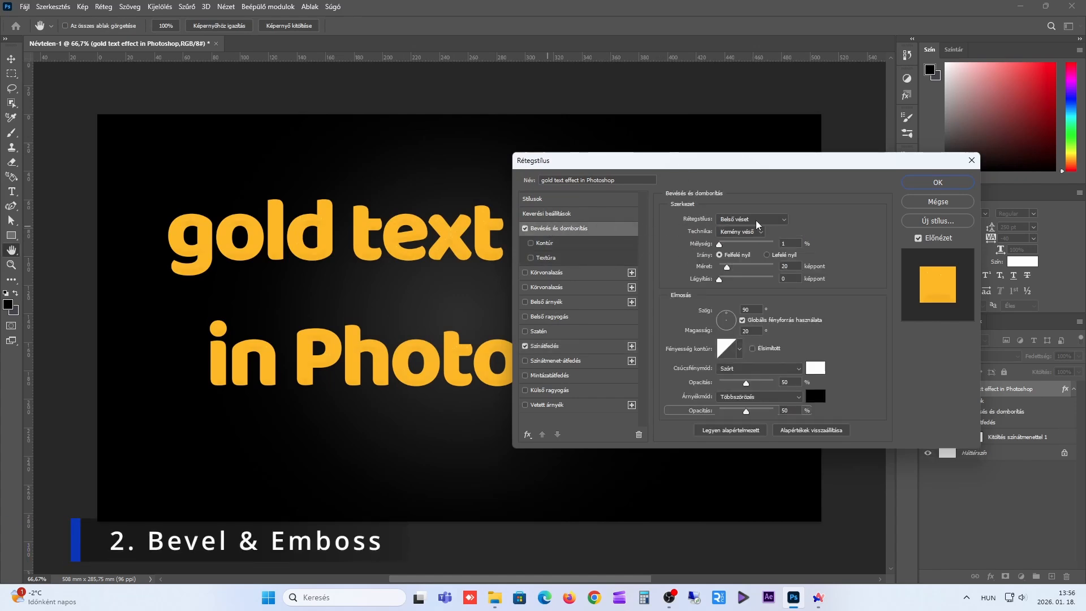
pyautogui.click(751, 219)
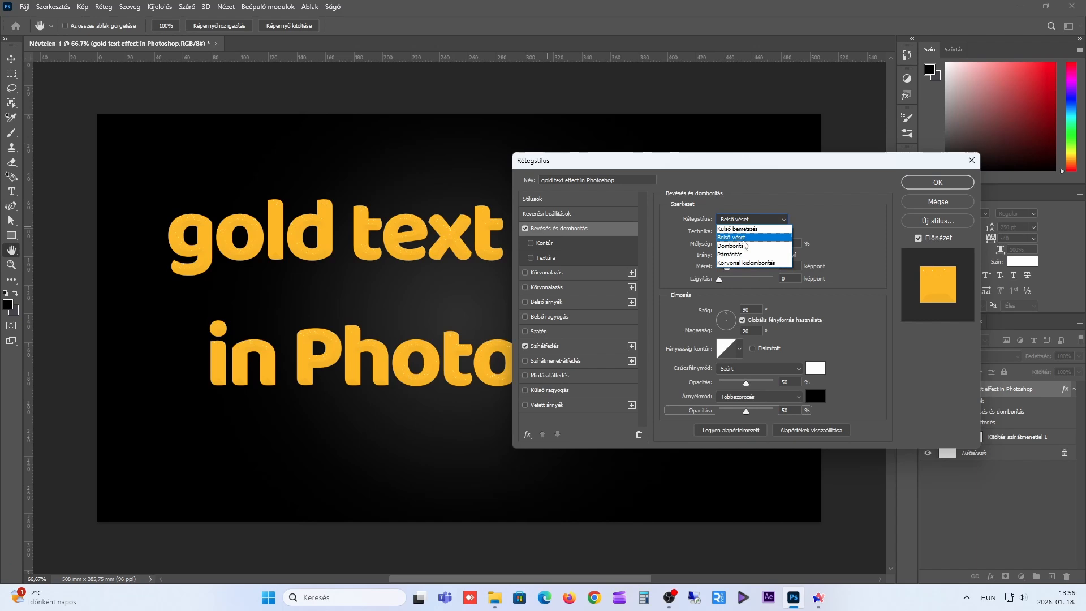
pyautogui.click(738, 238)
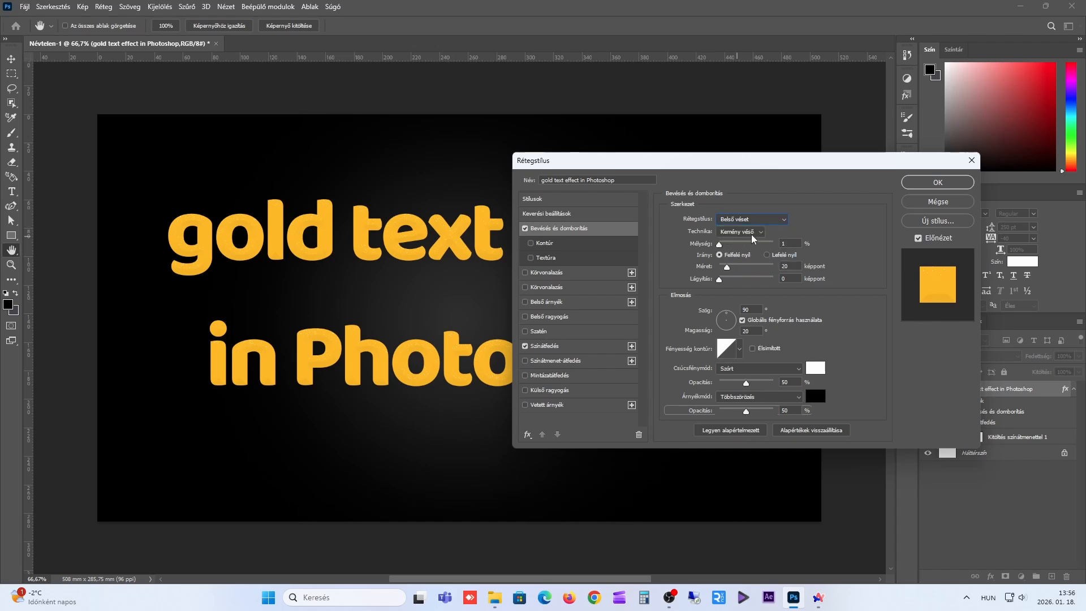
pyautogui.click(761, 233)
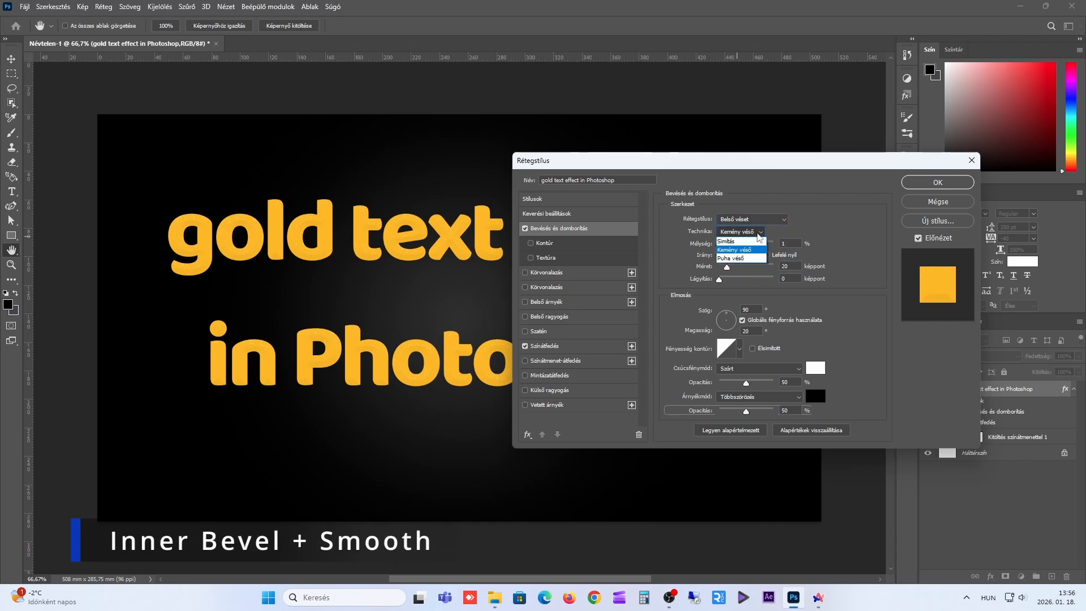
pyautogui.click(744, 242)
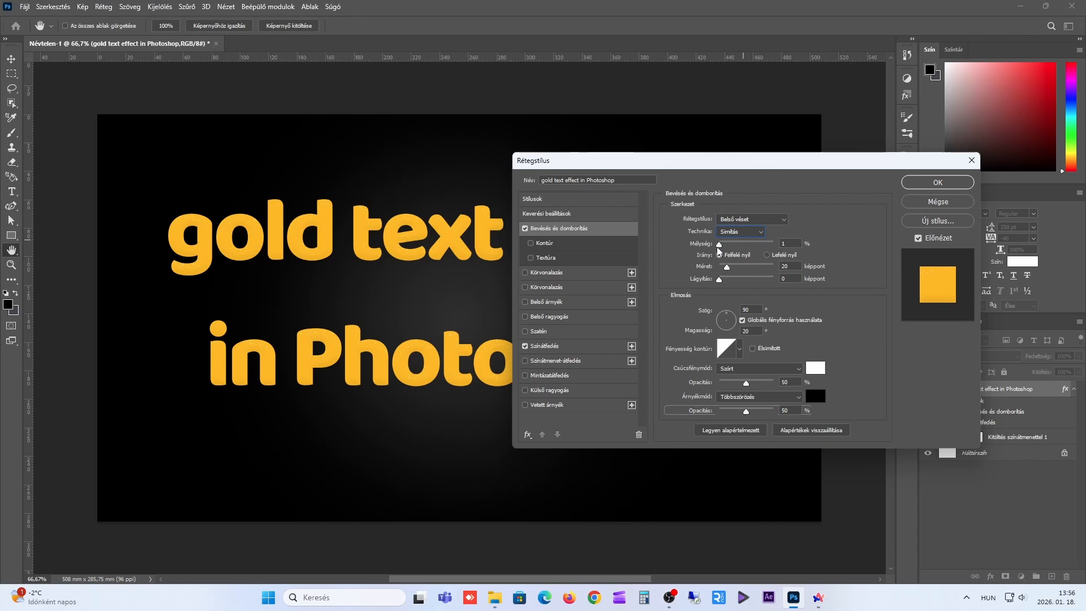
# Set the bevel's depth to 1000% and its size to 24 px
pyautogui.moveTo(720, 249); pyautogui.dragTo(781, 246)
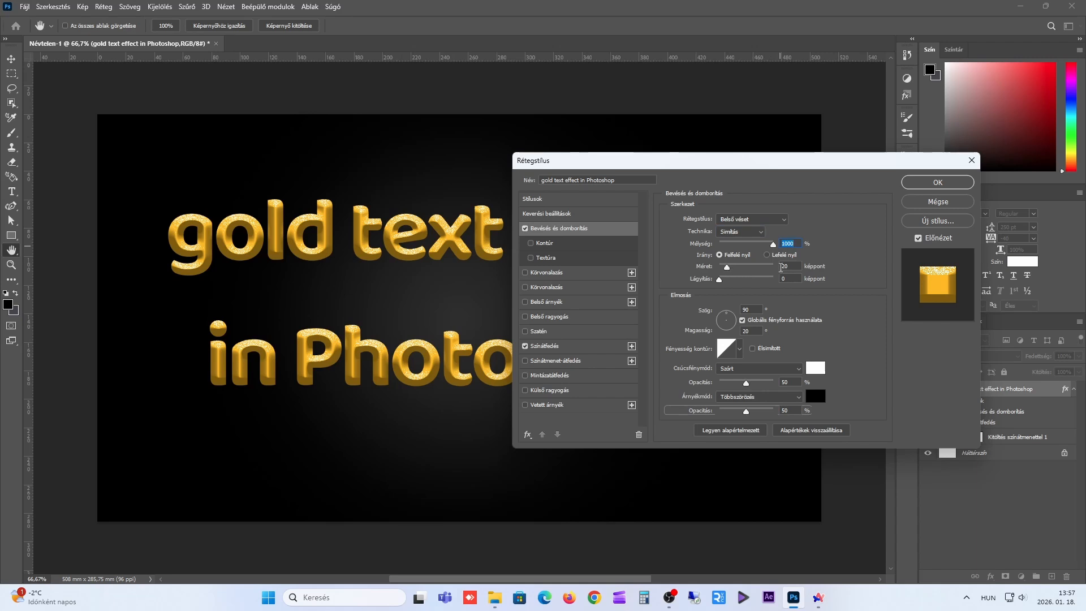
pyautogui.moveTo(727, 268); pyautogui.dragTo(729, 271)
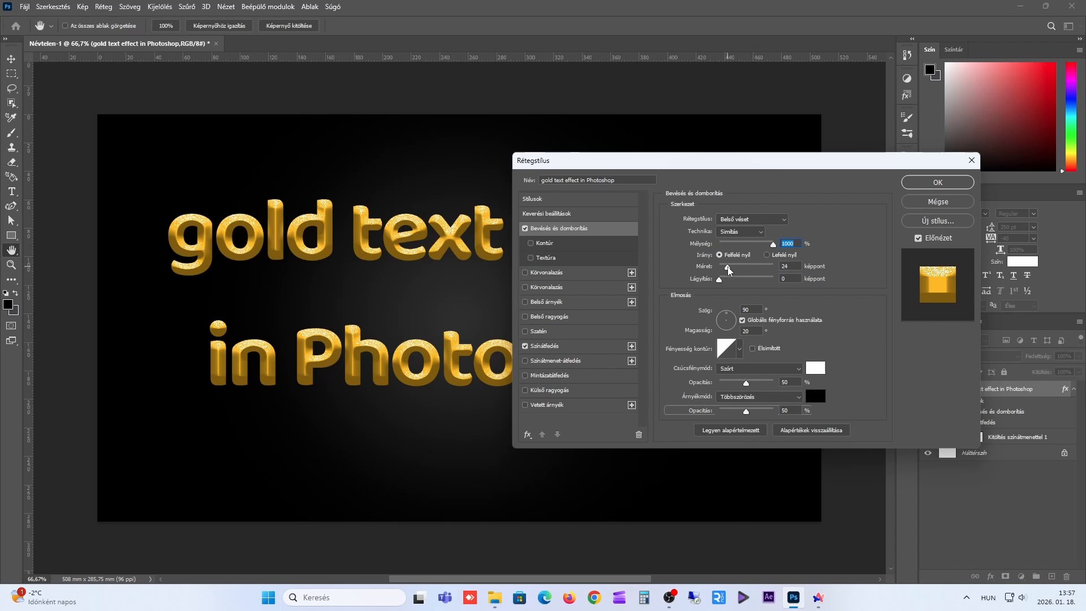
pyautogui.click(728, 267)
pyautogui.press('Tab')
# Set the bevel's shading angle to 120° and its altitude to 12°
pyautogui.moveTo(754, 310); pyautogui.dragTo(734, 310)
pyautogui.write('120')
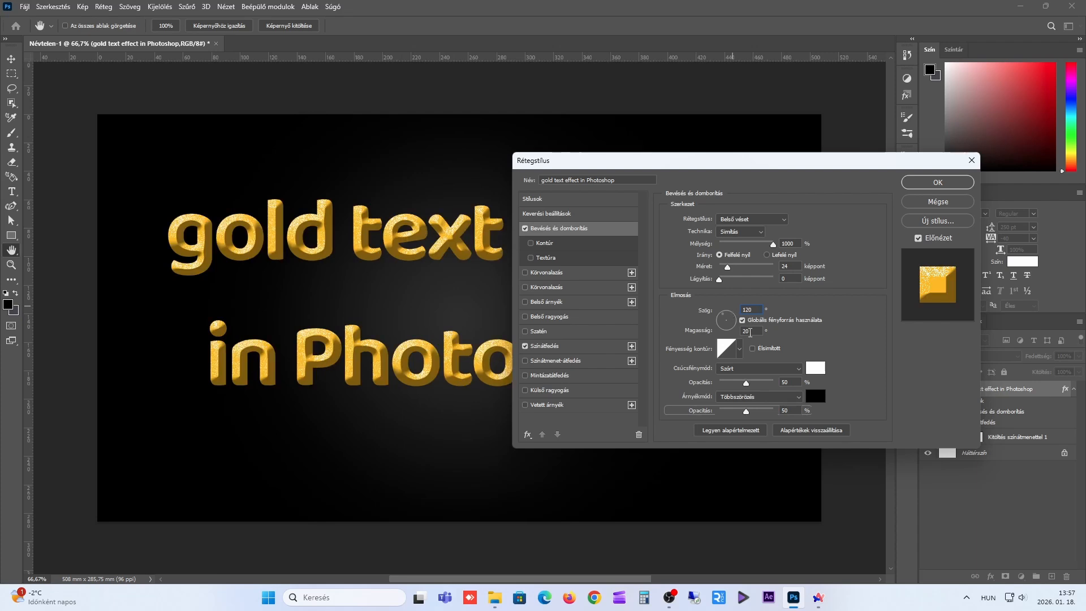
pyautogui.moveTo(751, 332); pyautogui.dragTo(735, 338)
pyautogui.write('1')
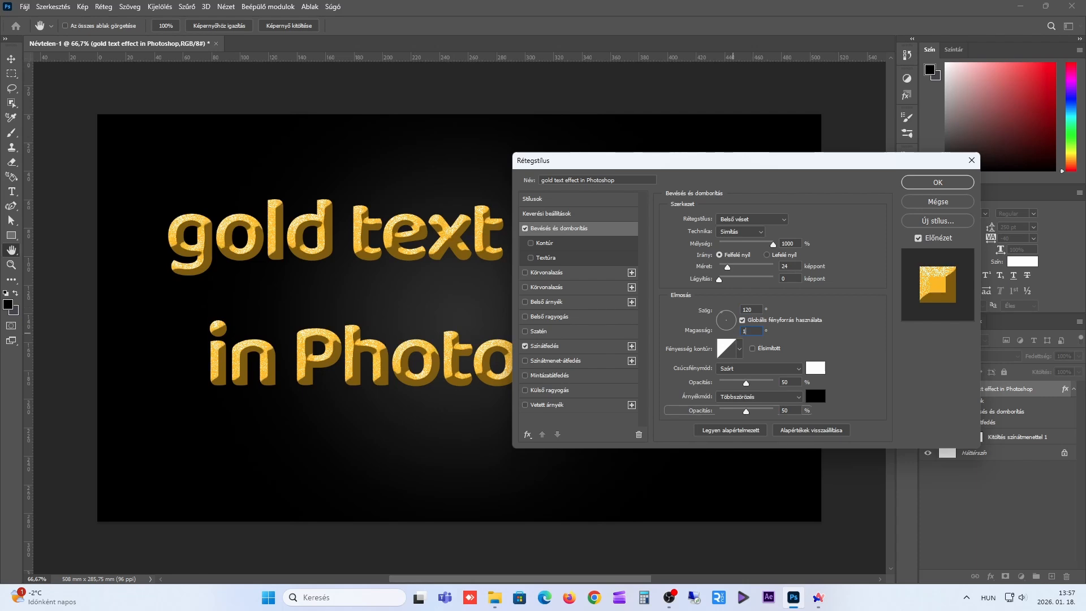
pyautogui.write('2')
# Choose the triple-peaked gloss contour for the bevel and set its highlight mode to Linear Dodge (Add), Lineáris fakítás (Hozzáadás)
pyautogui.click(740, 350)
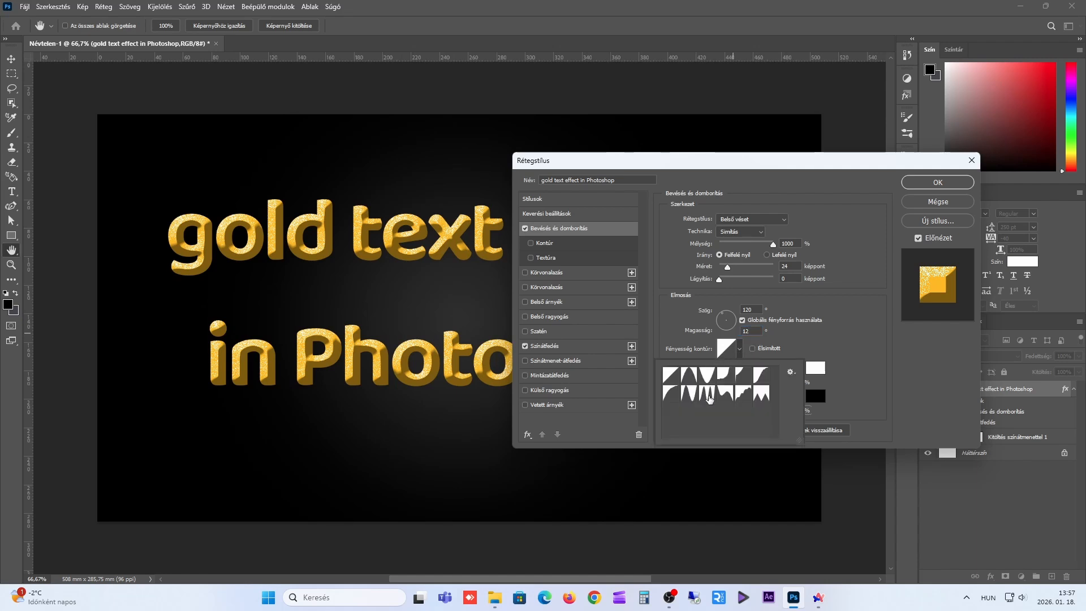
pyautogui.click(708, 394)
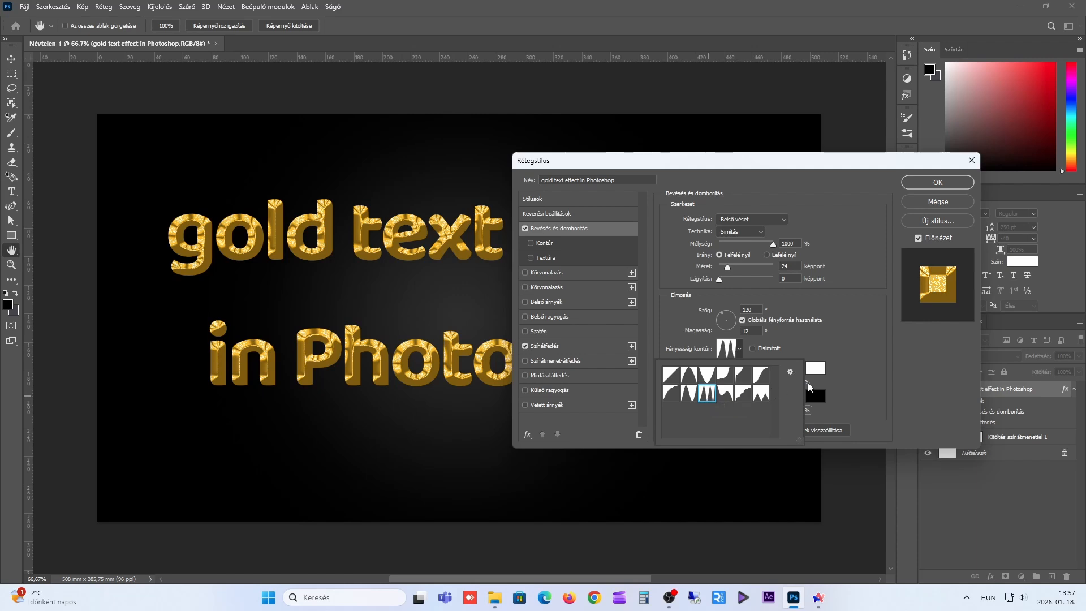
pyautogui.click(857, 356)
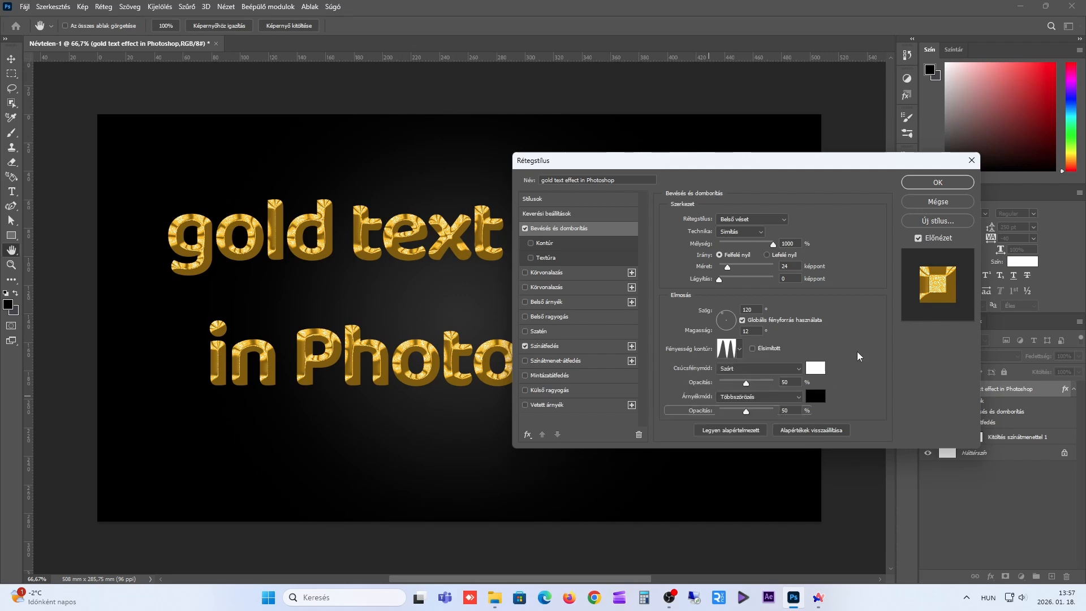
pyautogui.click(798, 372)
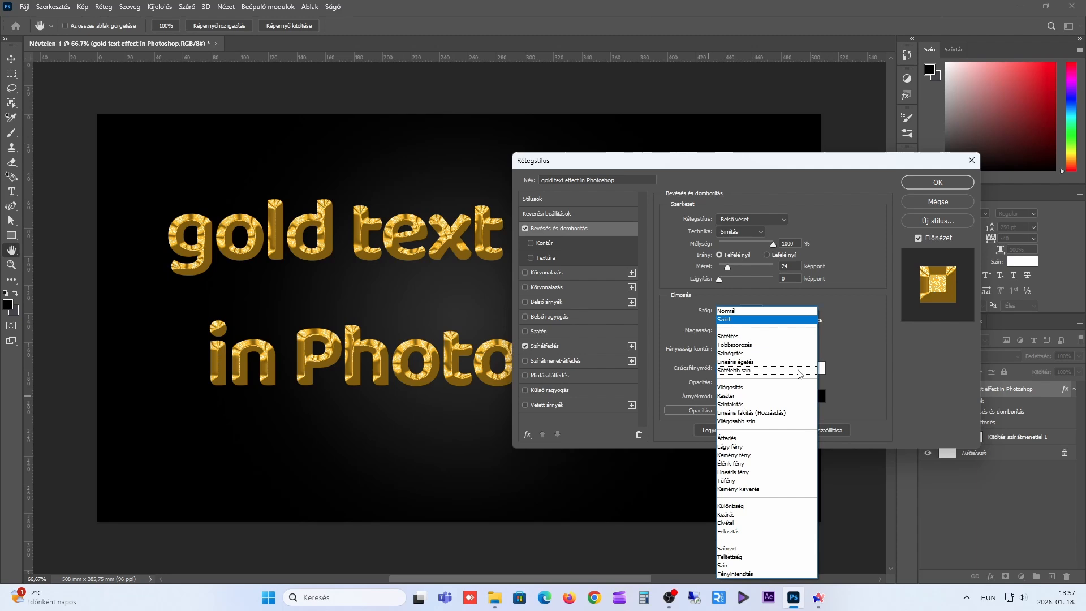
pyautogui.click(774, 413)
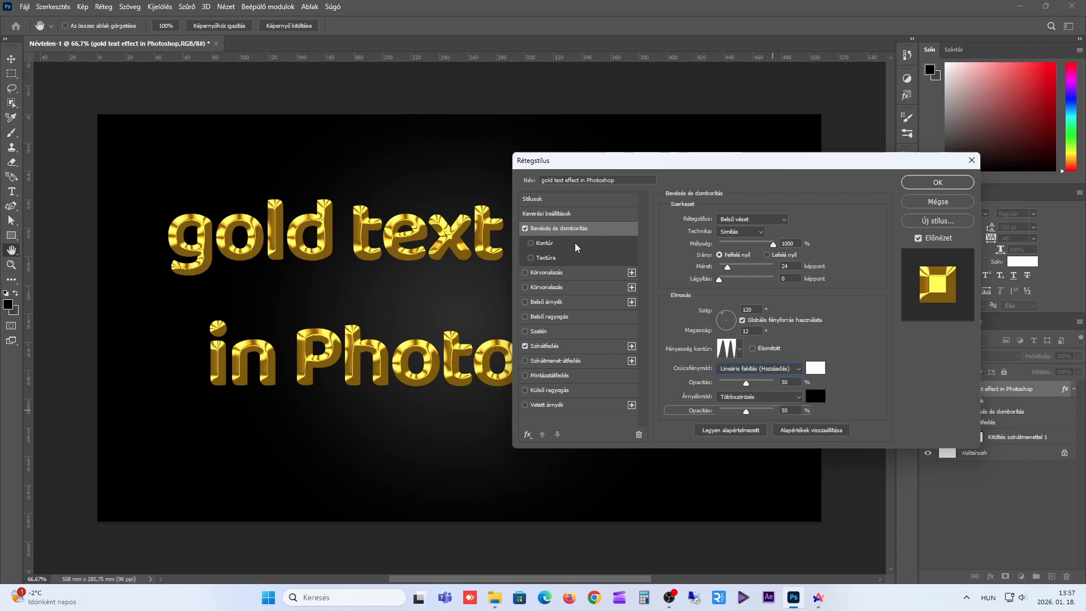
# Enable a Drop Shadow (Vetett árnyék) with Multiply (Többszörözés) blending and a distance of 20 px
pyautogui.click(542, 409)
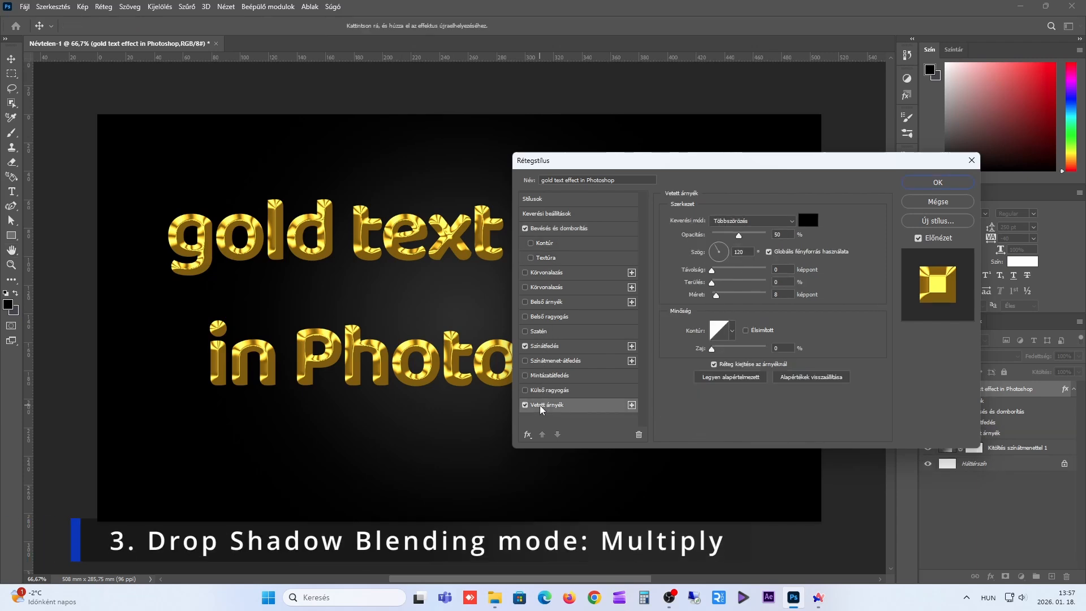
pyautogui.click(735, 221)
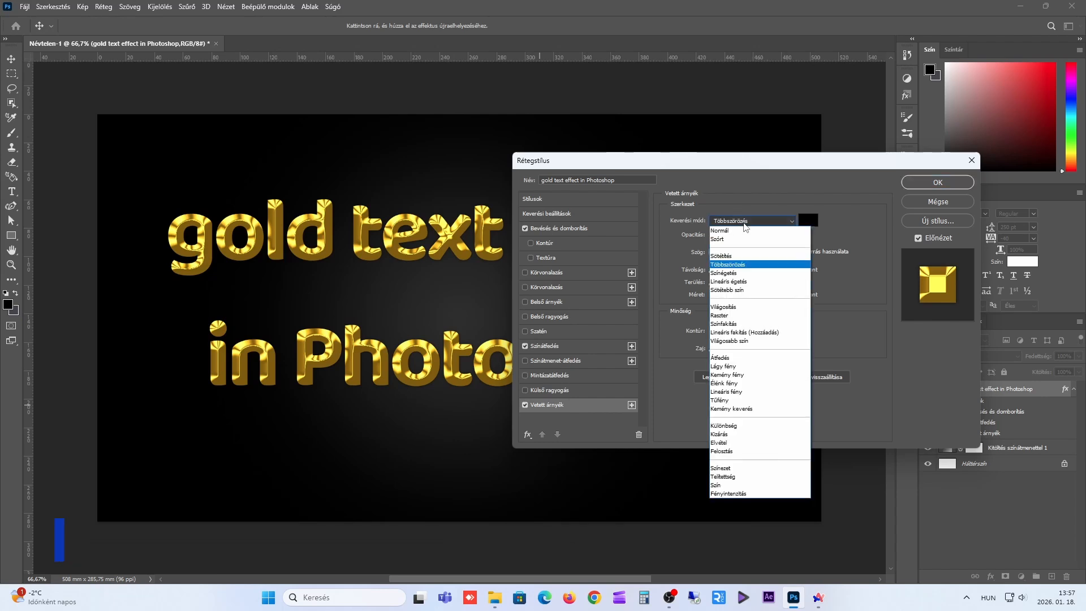
pyautogui.click(730, 264)
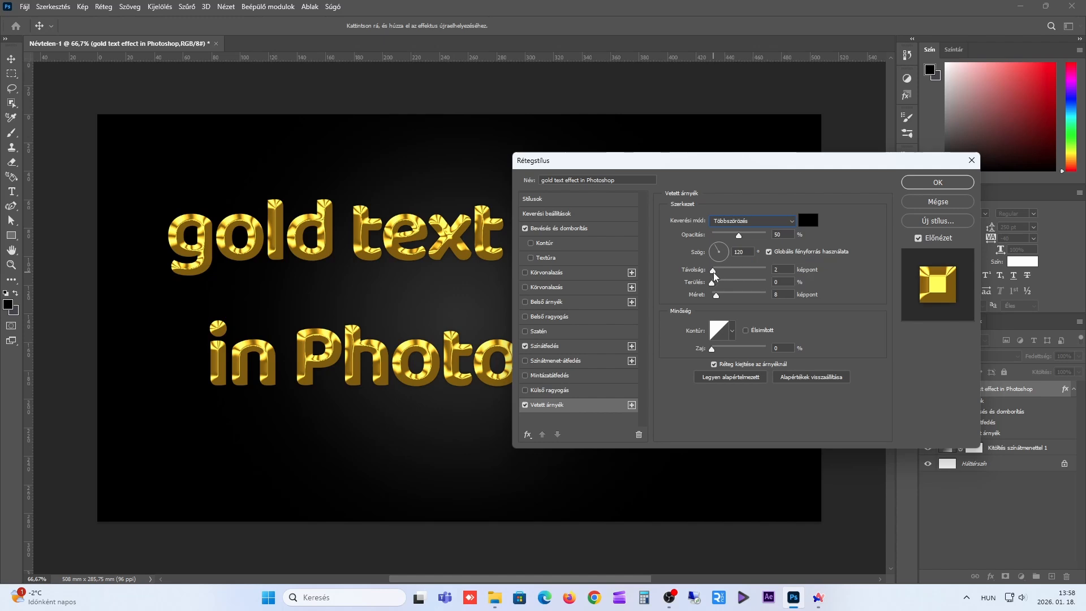
pyautogui.moveTo(712, 276); pyautogui.dragTo(724, 276)
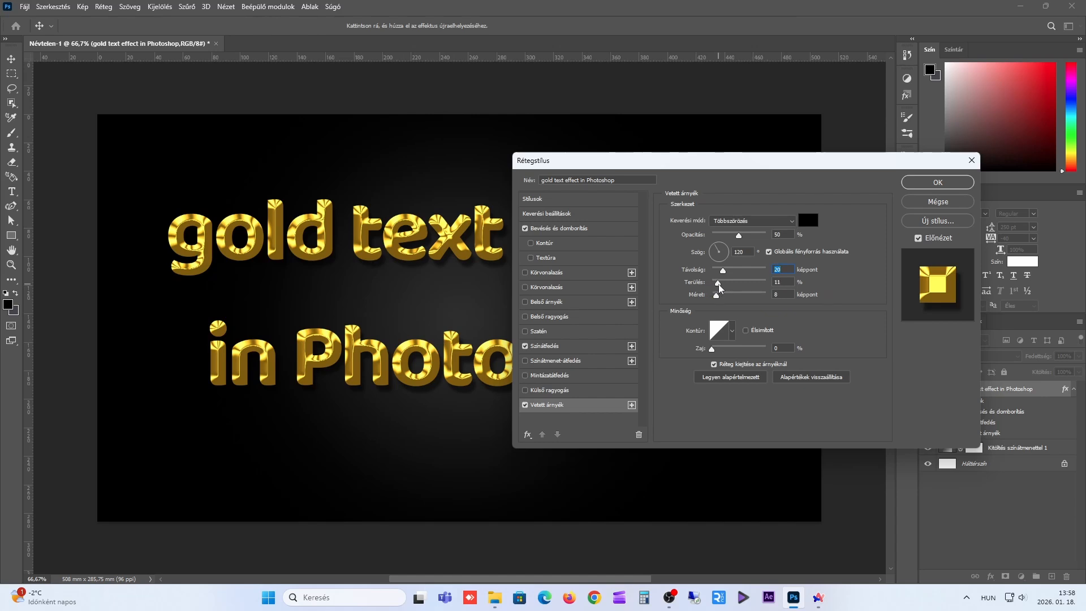
# Set the drop shadow's spread to about 11%, increase its size slightly, and apply the layer style
pyautogui.click(718, 285)
pyautogui.moveTo(716, 295); pyautogui.dragTo(722, 295)
pyautogui.click(934, 187)
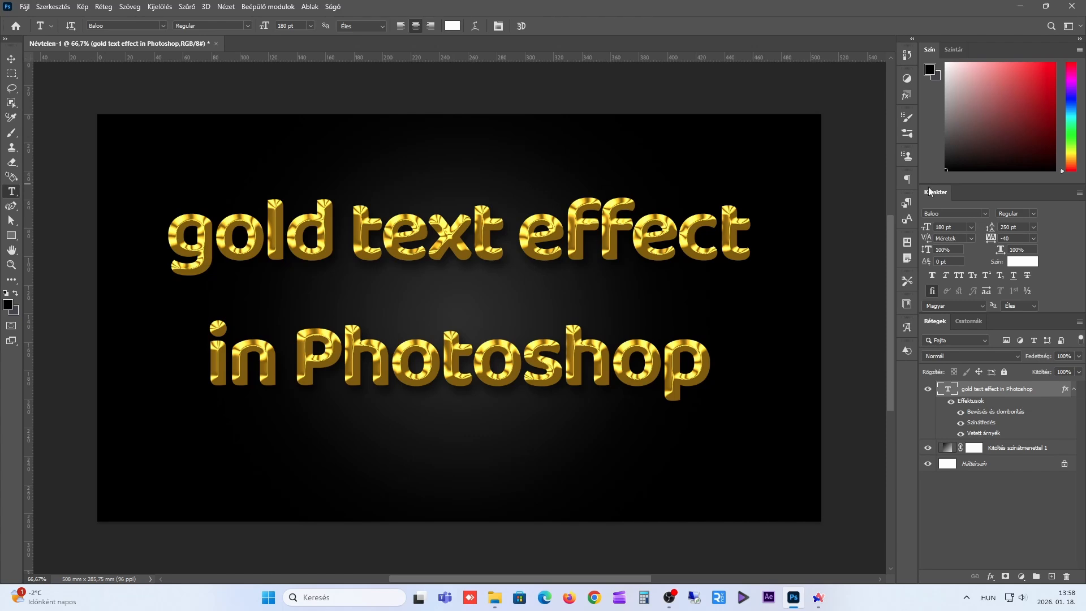
# Try the Bangers font on both lines of the gold text
pyautogui.click(240, 240)
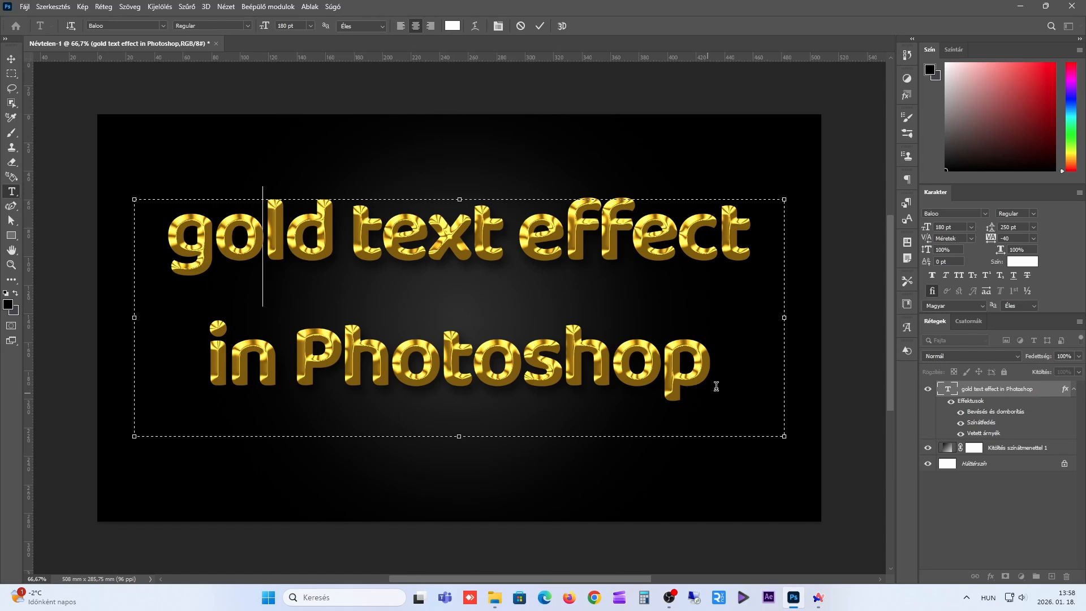
pyautogui.moveTo(716, 384); pyautogui.dragTo(169, 243)
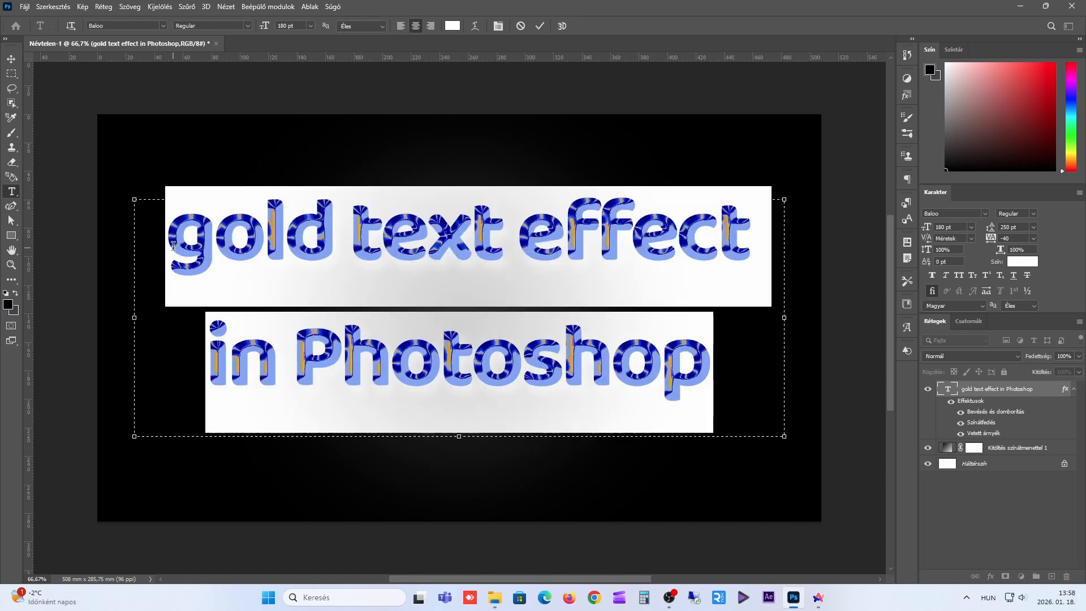
pyautogui.click(961, 214)
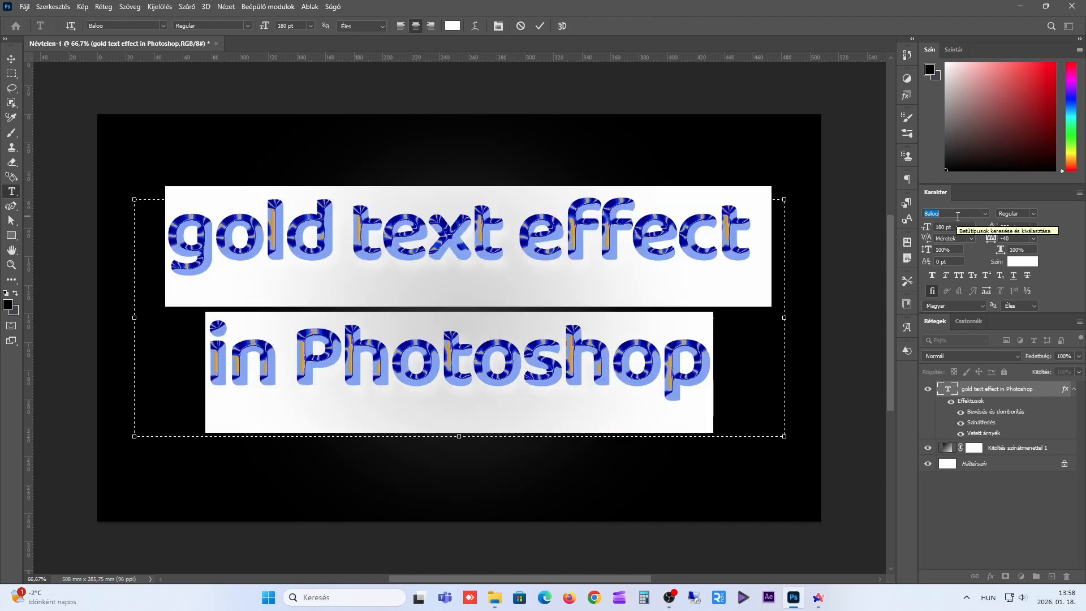
pyautogui.press('Down')
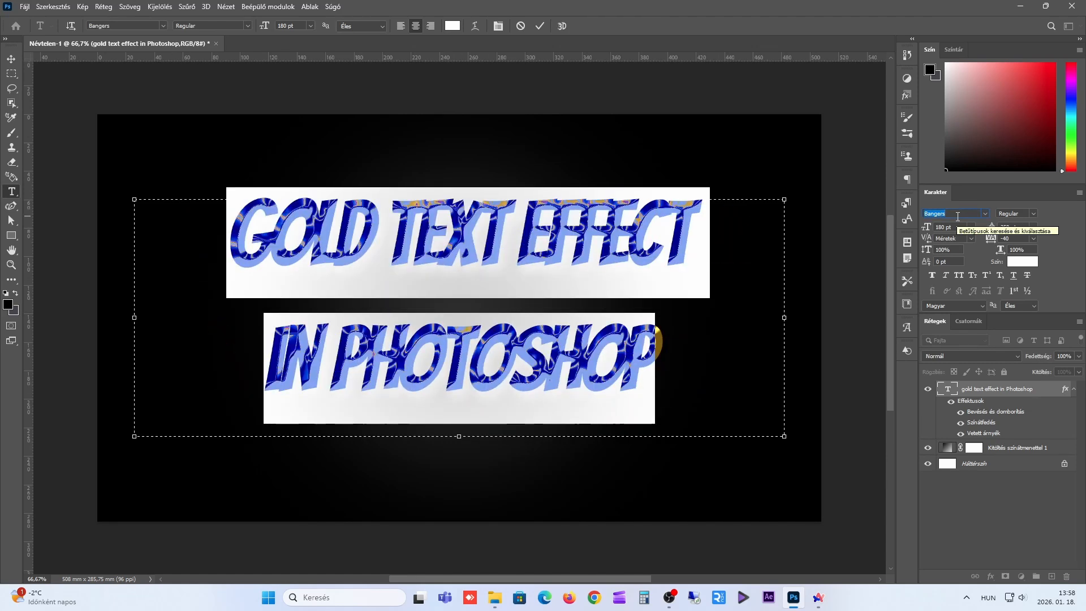
pyautogui.click(729, 267)
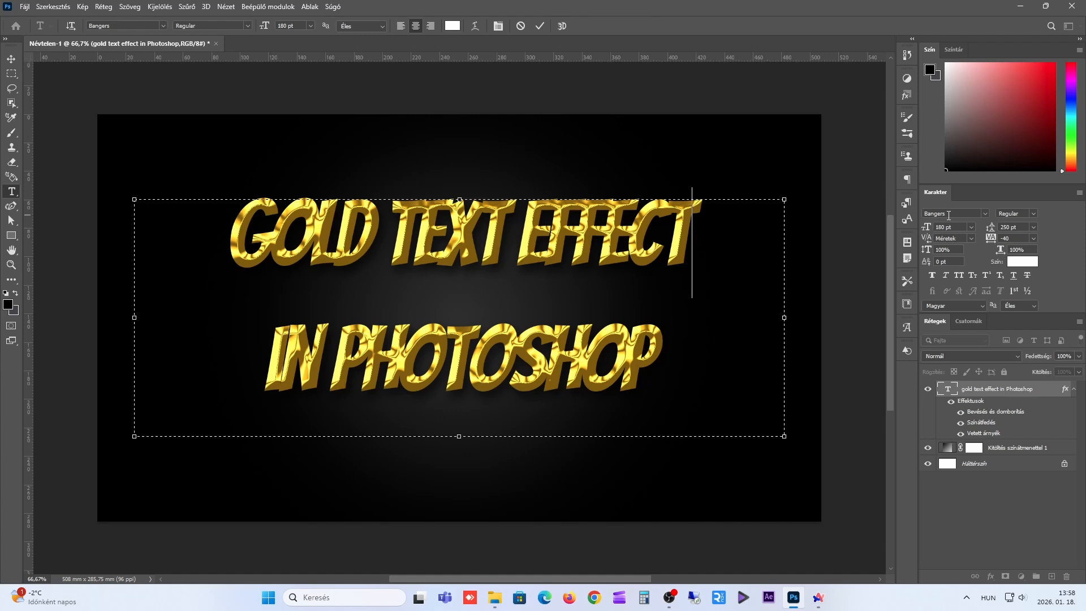
# Change the font of both text lines to Baskerville Old Face and commit the text edit
pyautogui.moveTo(703, 347); pyautogui.dragTo(235, 259)
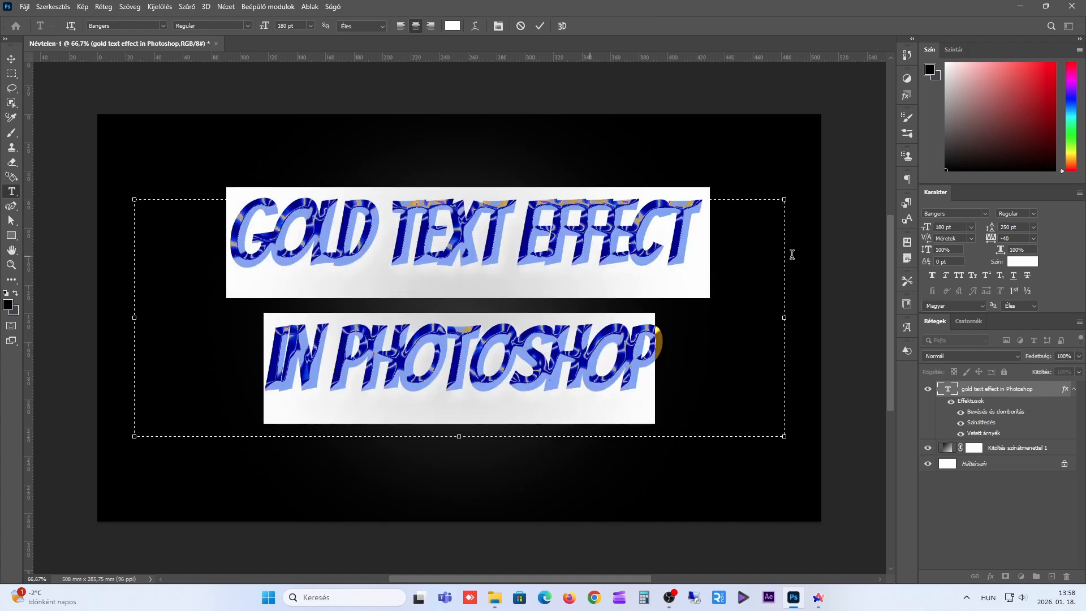
pyautogui.click(957, 212)
pyautogui.press('Down')
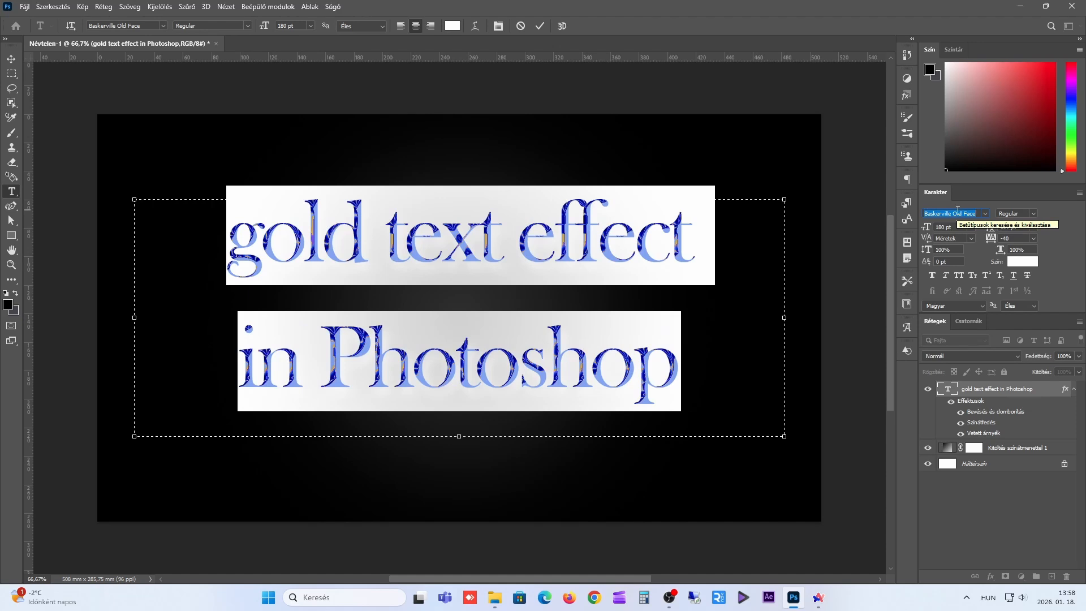
pyautogui.click(754, 242)
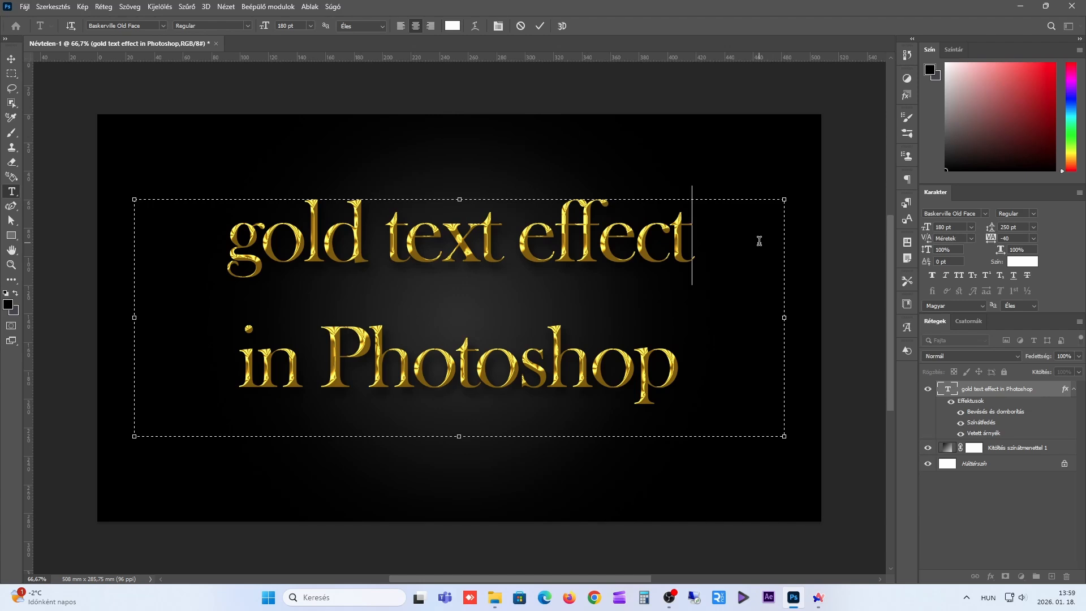
pyautogui.click(545, 27)
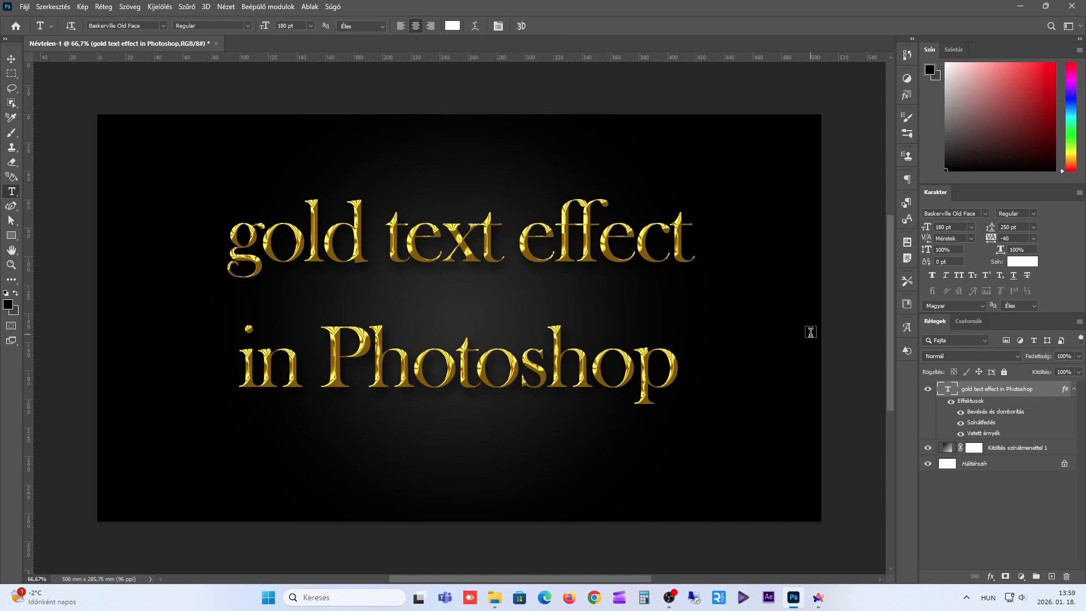